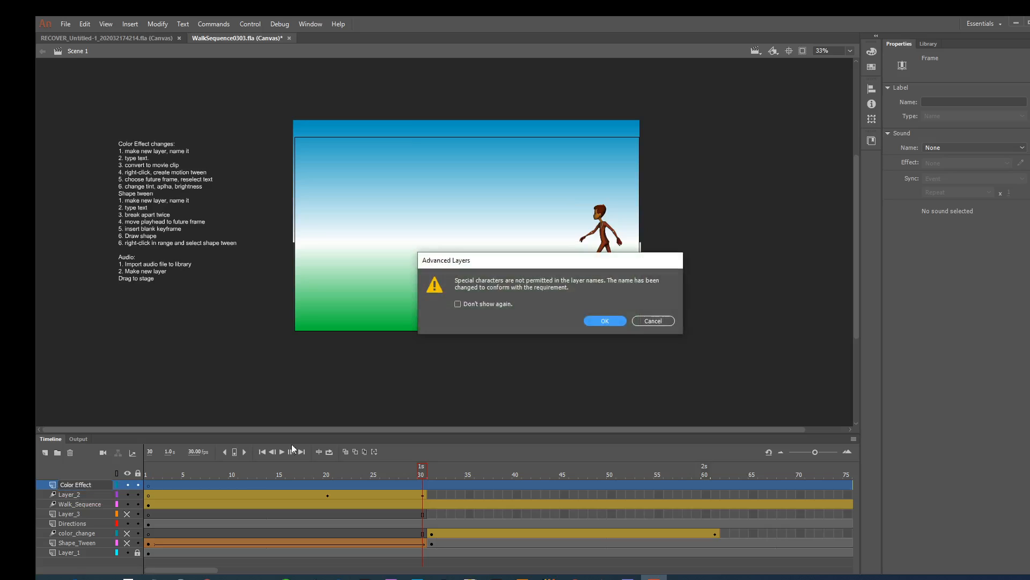
Accept the adjusted layer name and add the text "Color Effect" in a box about 879 px wide near the top of the sky.
click(591, 321)
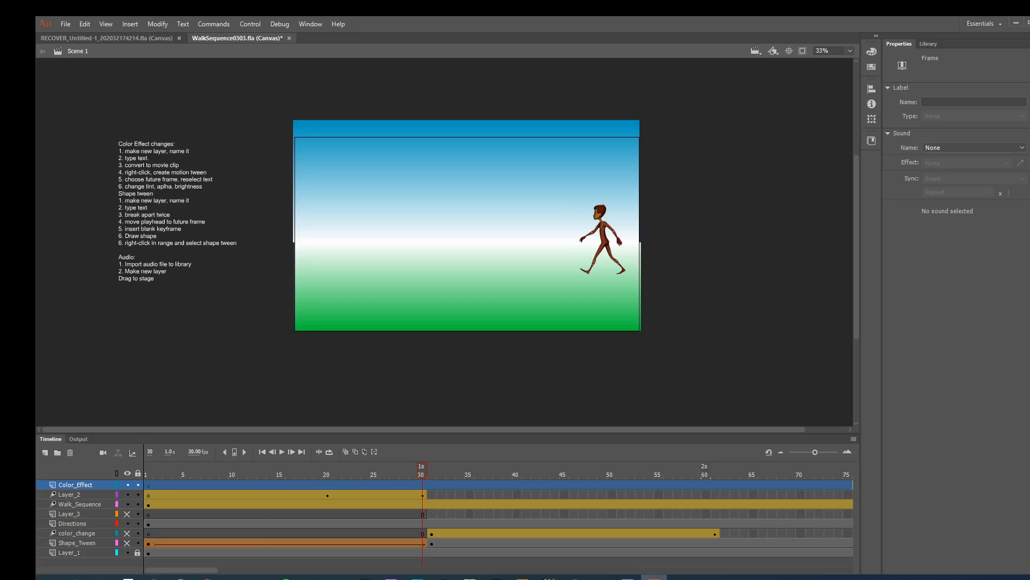
key(t)
drag(390, 142, 549, 161)
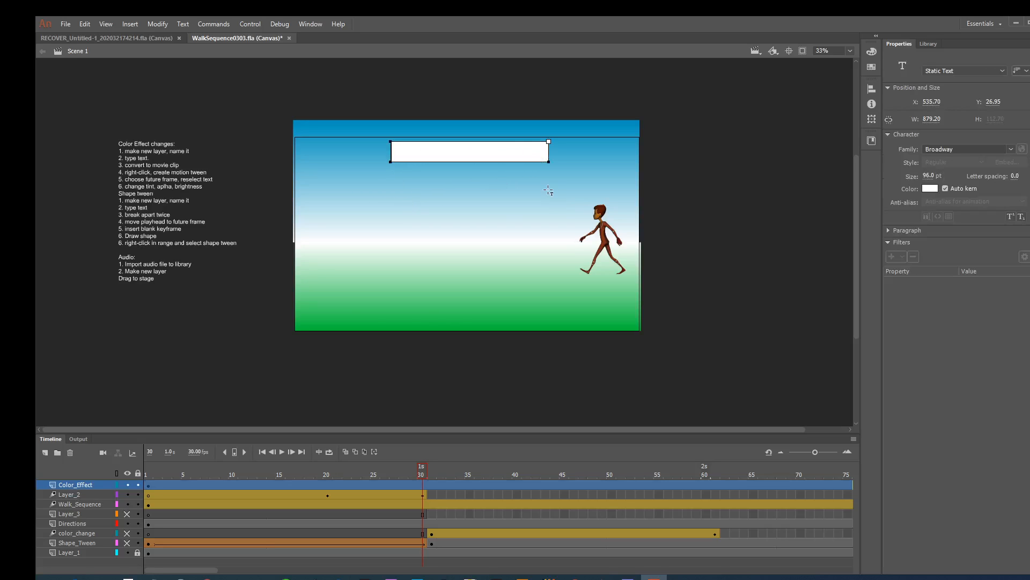
text(Color Effect)
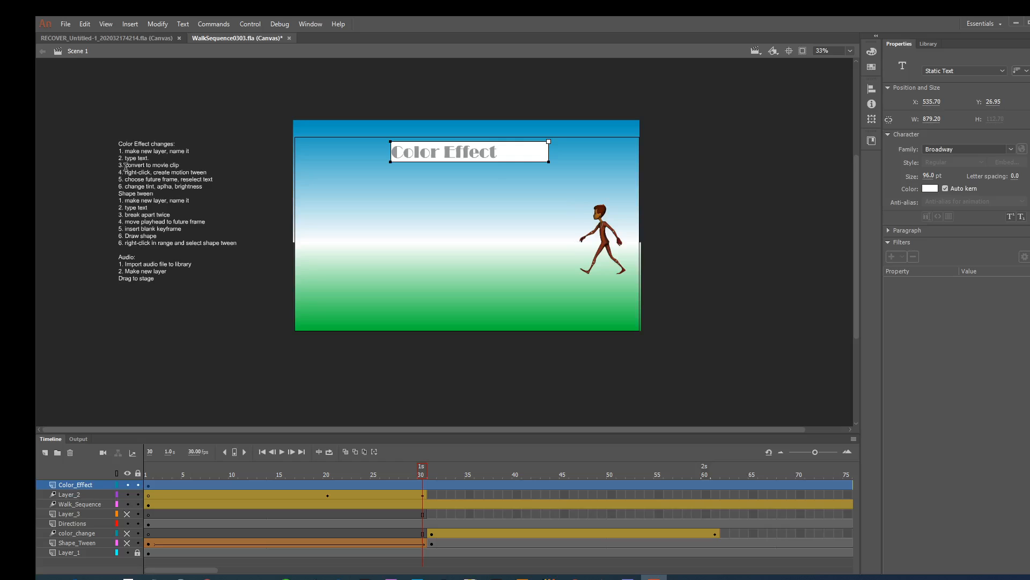
key(Escape)
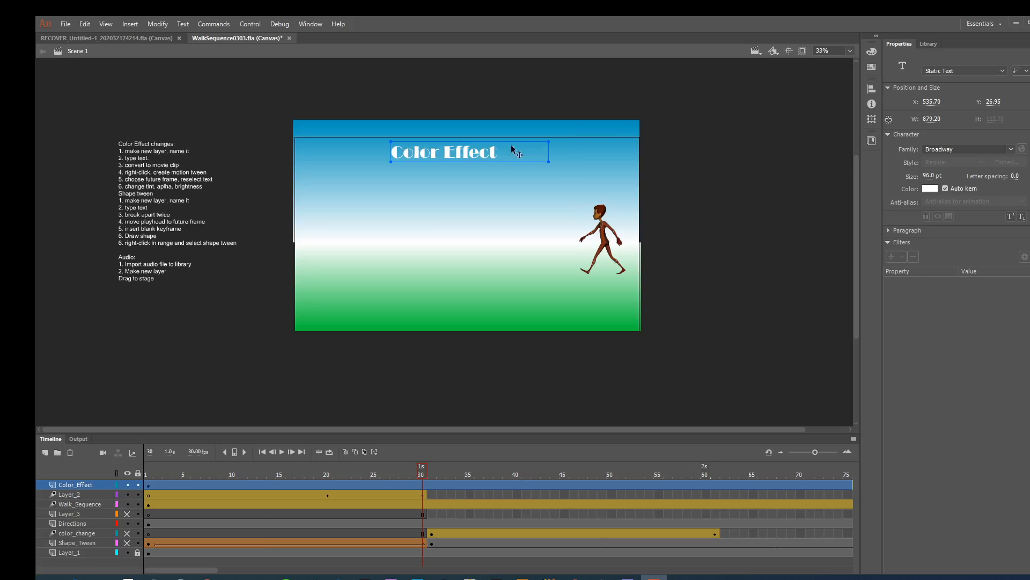
drag(475, 150, 476, 165)
Convert the Color Effect text to a movie clip symbol and create a motion tween on it.
click(158, 24)
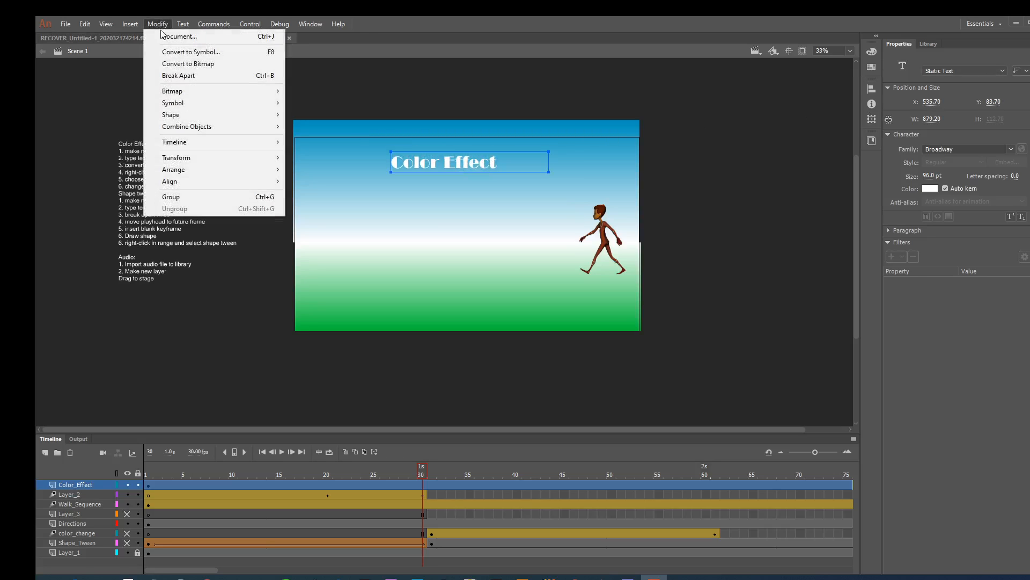
click(168, 52)
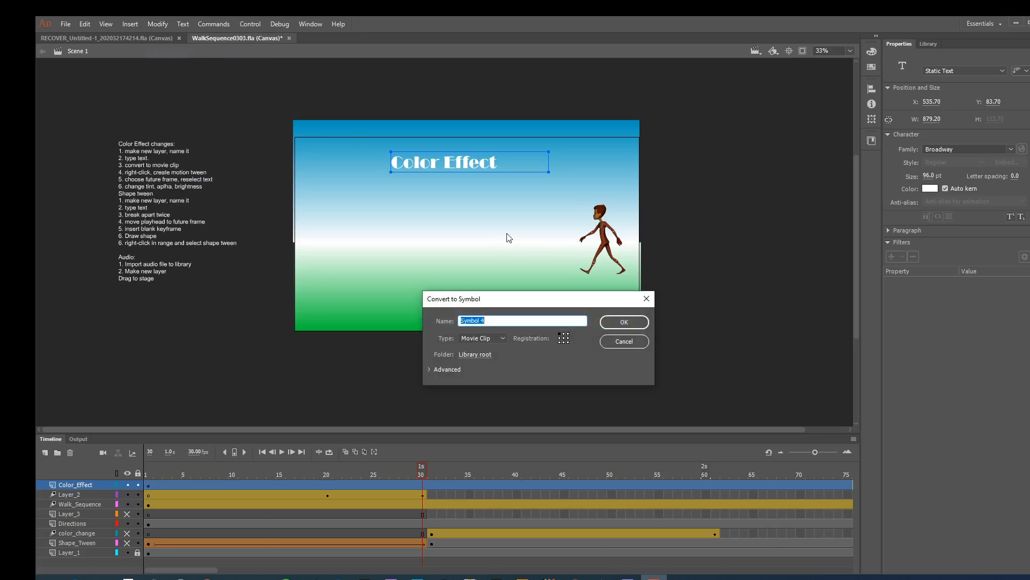
click(609, 322)
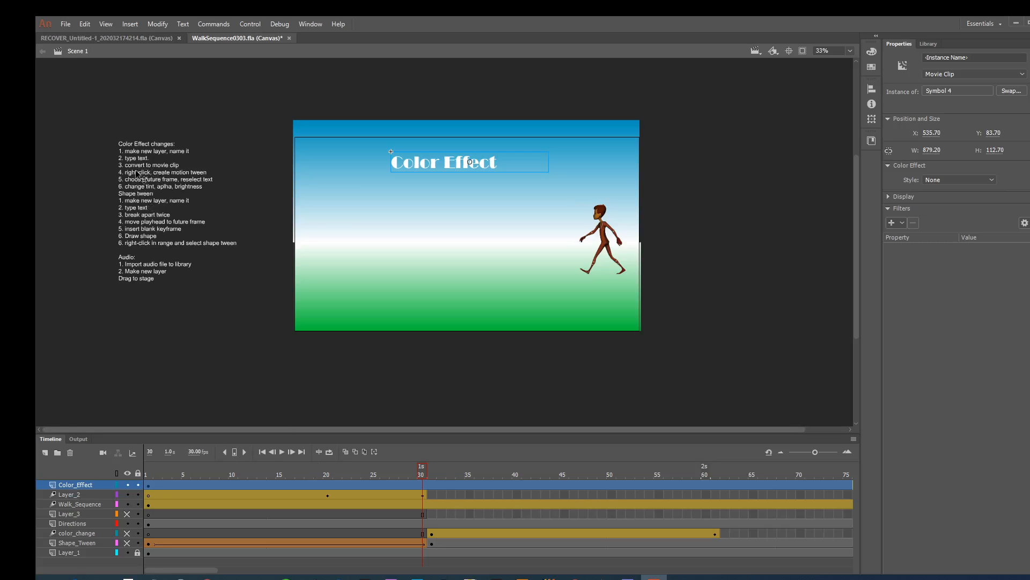
right_click(440, 170)
click(468, 171)
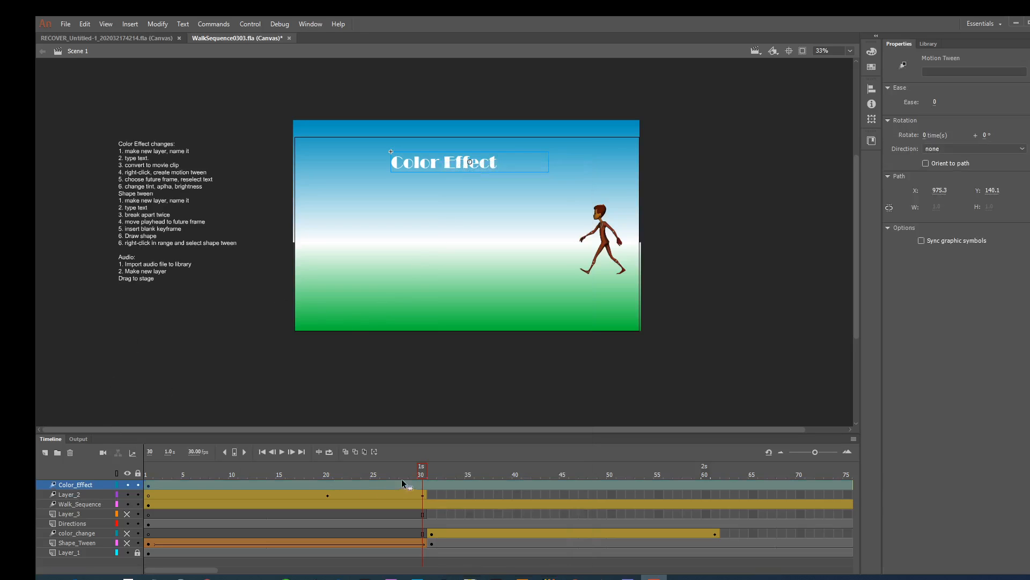
Apply a Tint color effect to the Color Effect movie clip at frame 30, with 76% tint, red 132, green 0 and blue 97.
mouse_move(422, 473)
mouse_down()
mouse_move(139, 473)
mouse_move(367, 465)
mouse_move(423, 474)
mouse_up()
click(146, 485)
click(450, 164)
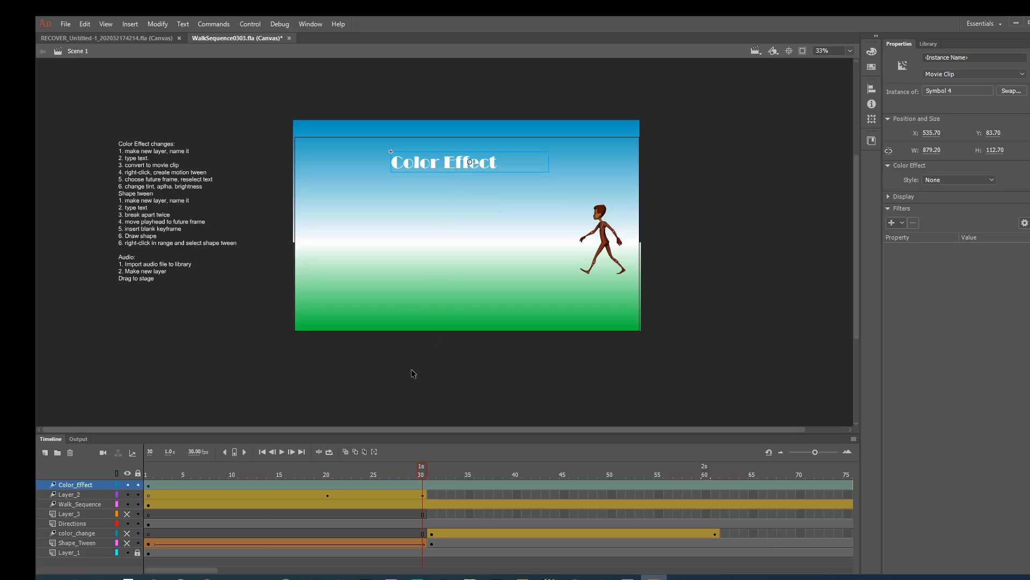
click(400, 232)
click(430, 167)
click(950, 179)
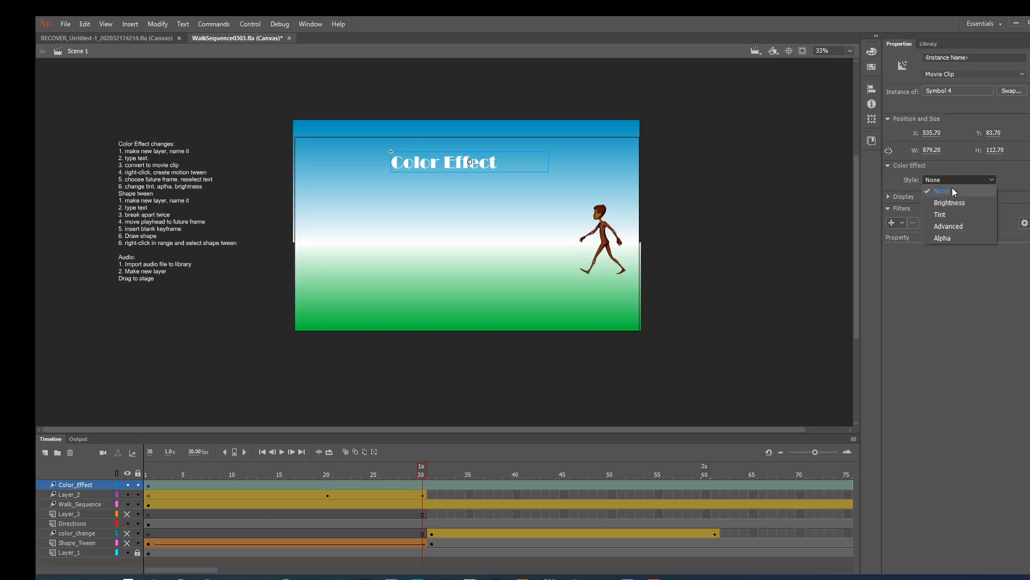
click(953, 215)
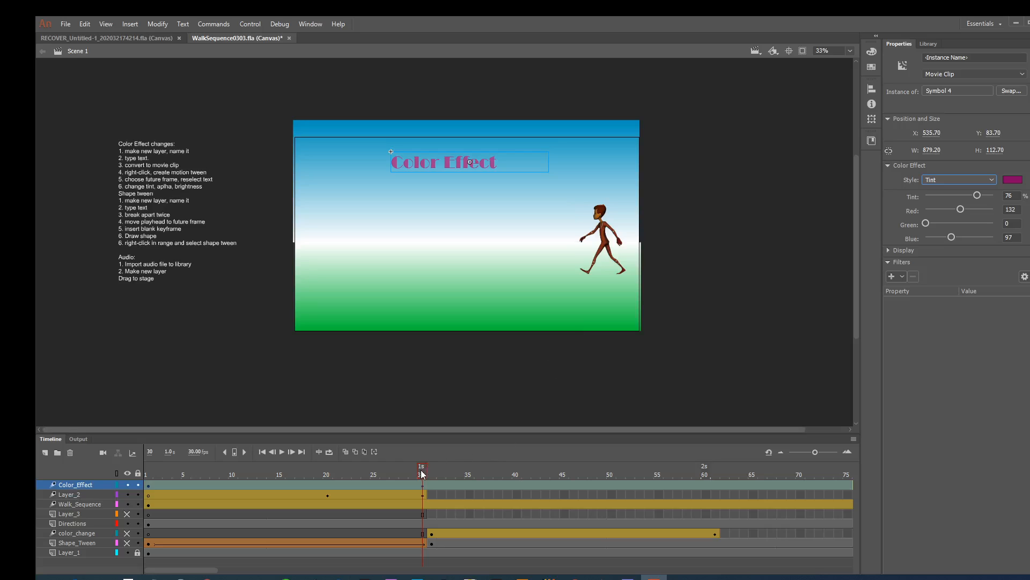
Check the tint tween around frame 30 and review the other color effect styles available for the text.
mouse_move(421, 472)
mouse_down()
mouse_move(183, 462)
mouse_move(446, 469)
mouse_move(154, 455)
mouse_move(421, 467)
mouse_up()
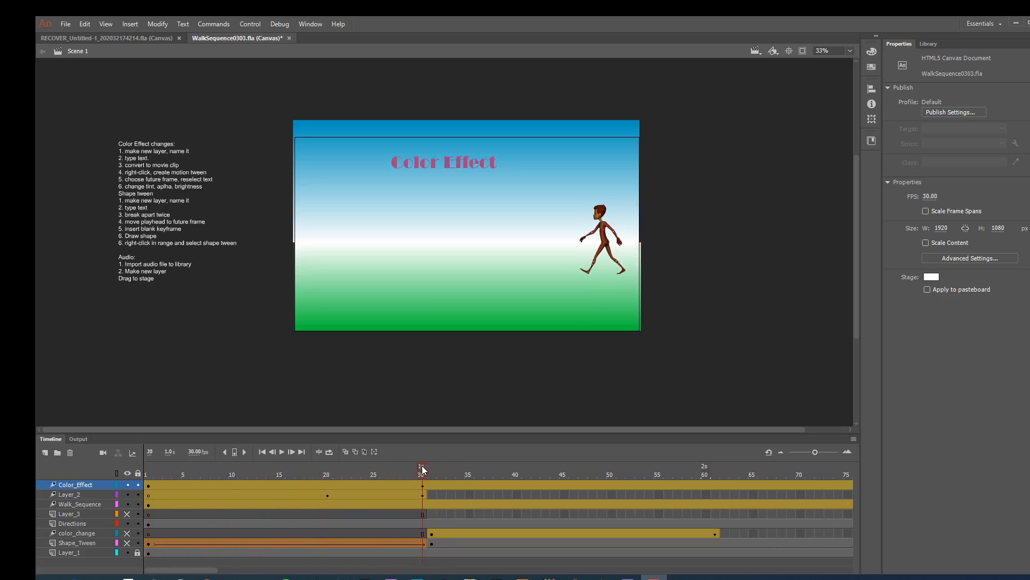
click(422, 485)
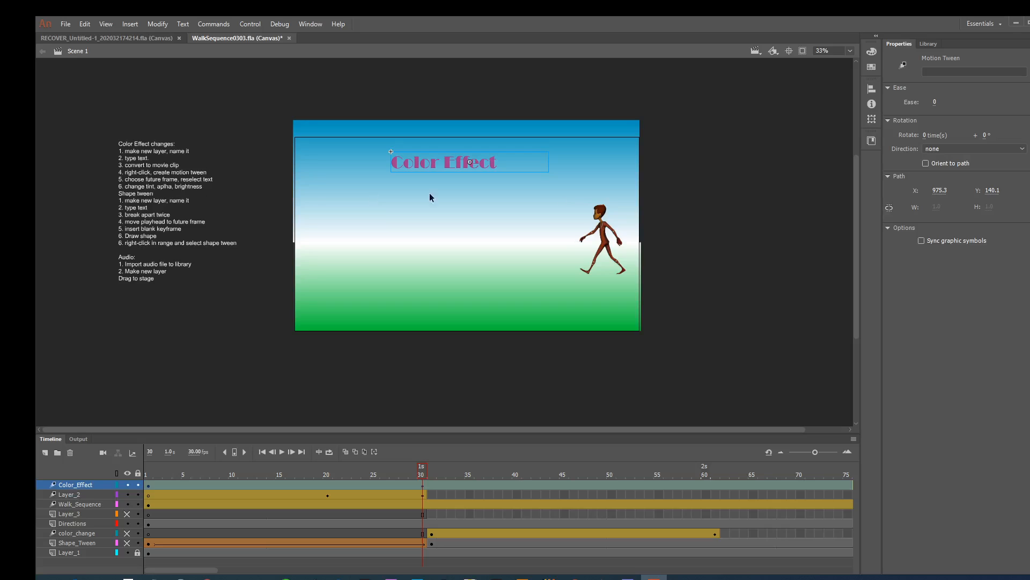
click(467, 170)
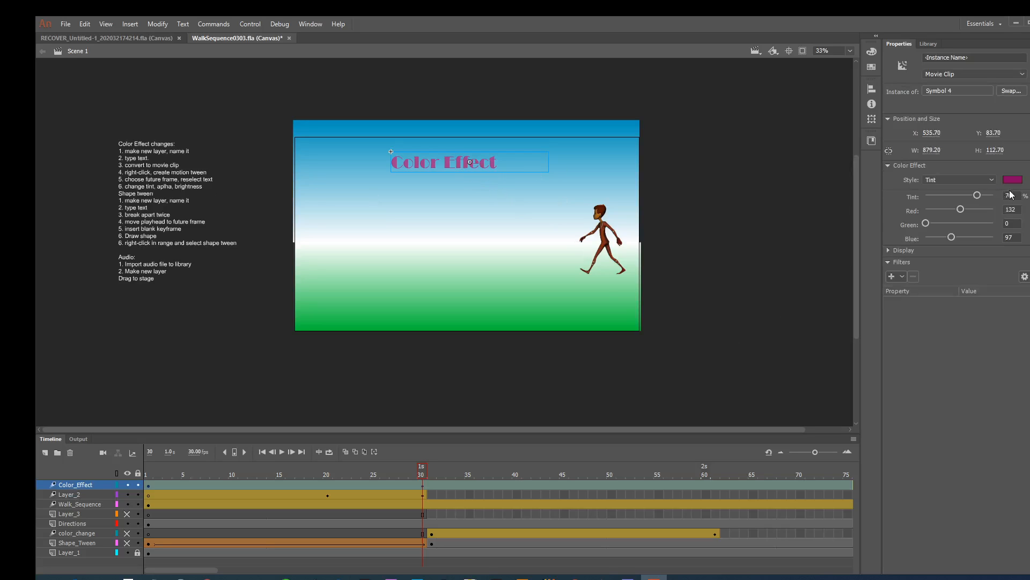
click(991, 180)
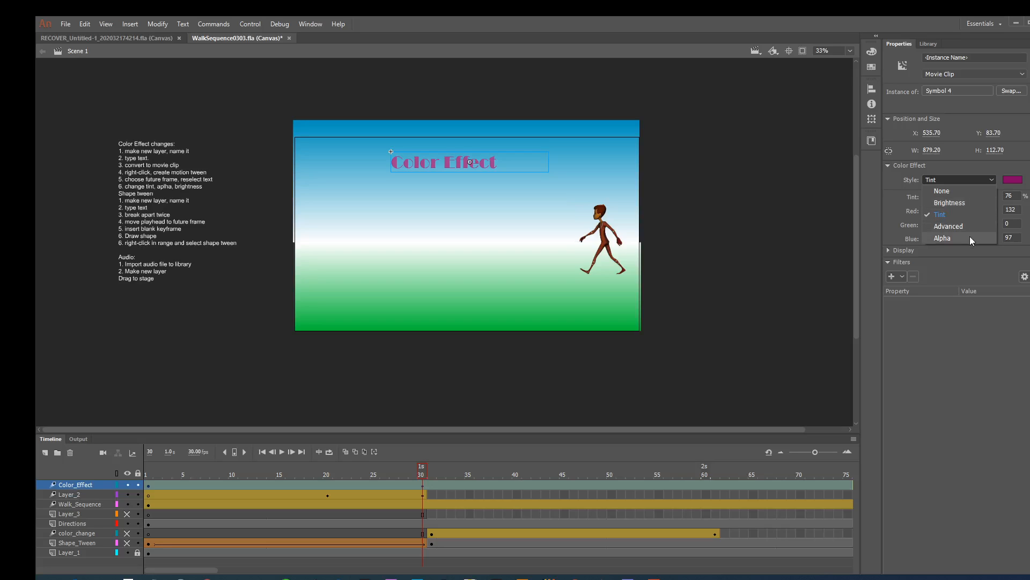
click(643, 213)
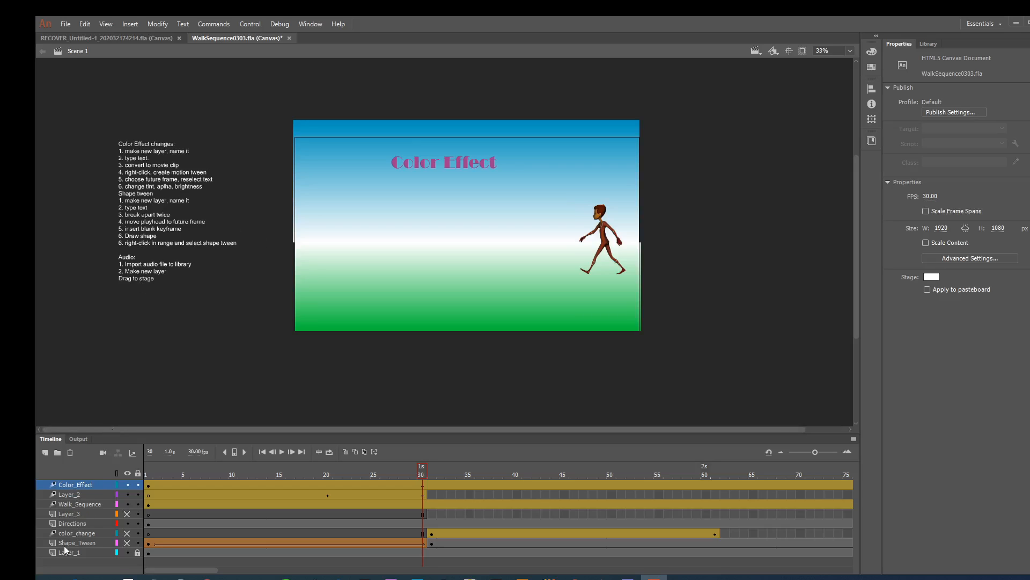
Add a new layer above Color_Effect named Shape_Tween.
click(45, 453)
double_click(62, 484)
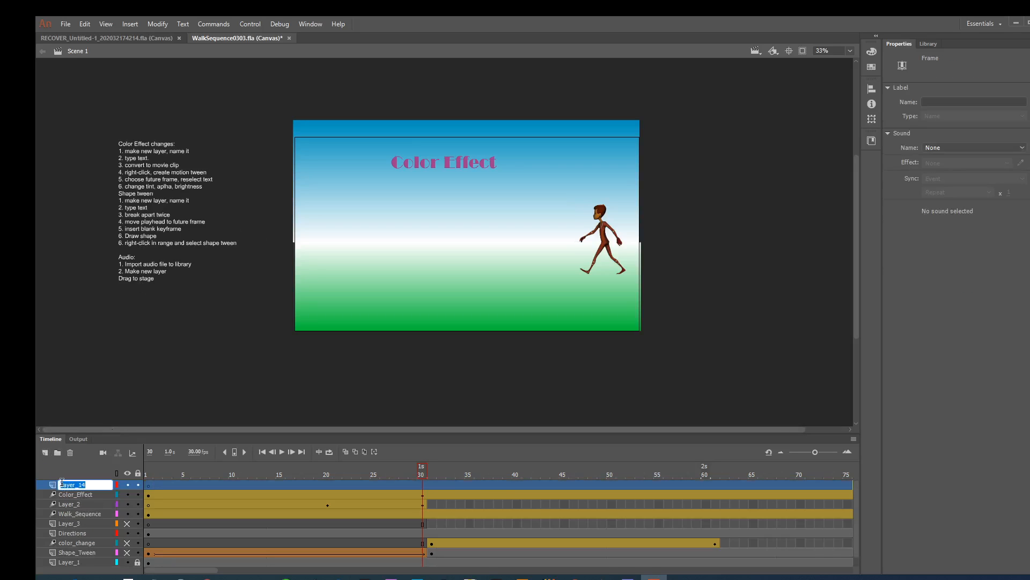
text(s)
click(148, 483)
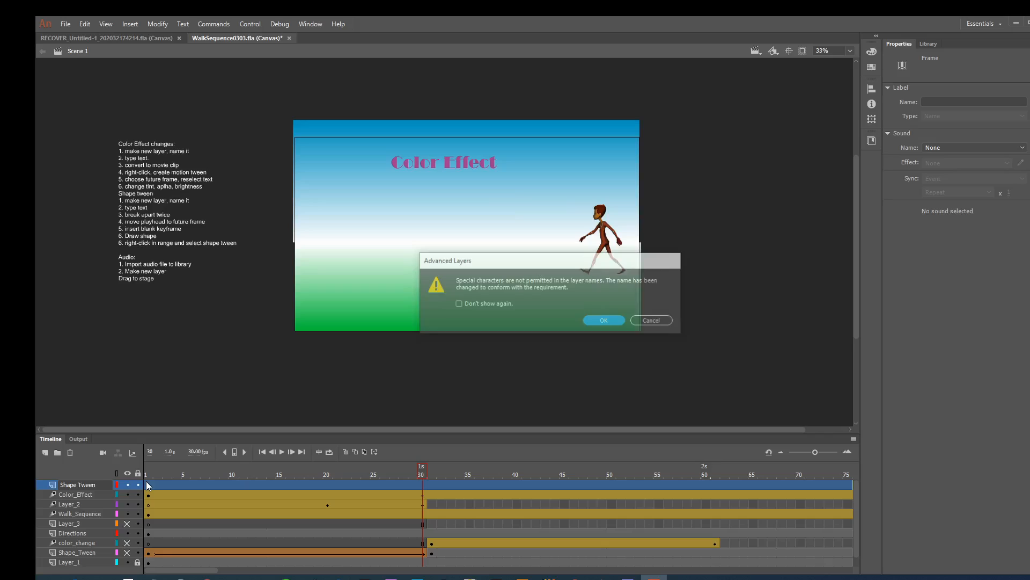
click(604, 320)
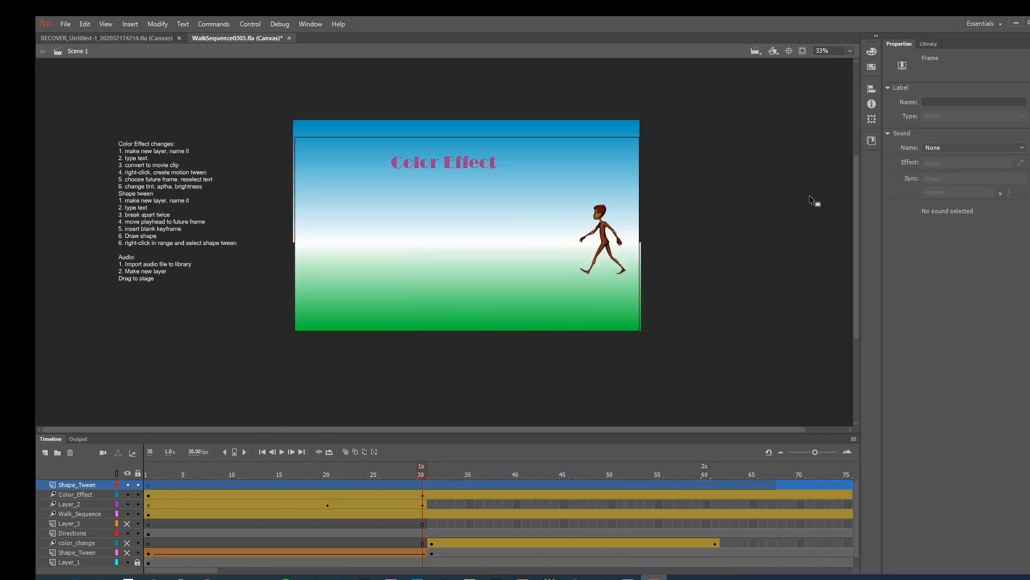
Add the text "Shape Tween" at frame 1, widen its box to about 800 px for a single line, and place it under Color Effect.
click(146, 484)
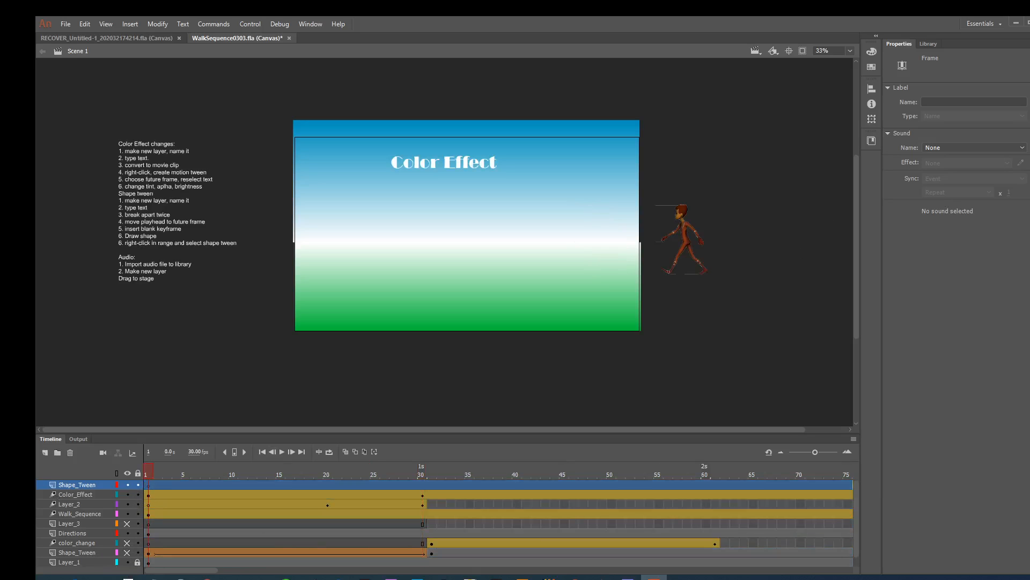
key(t)
drag(400, 180, 517, 226)
text(Shap)
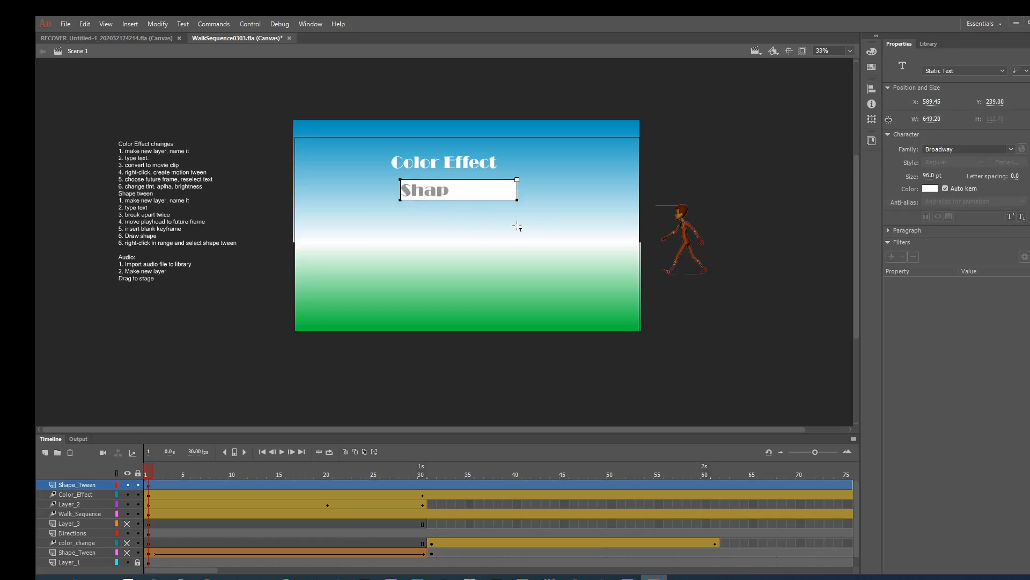
text(e Tween)
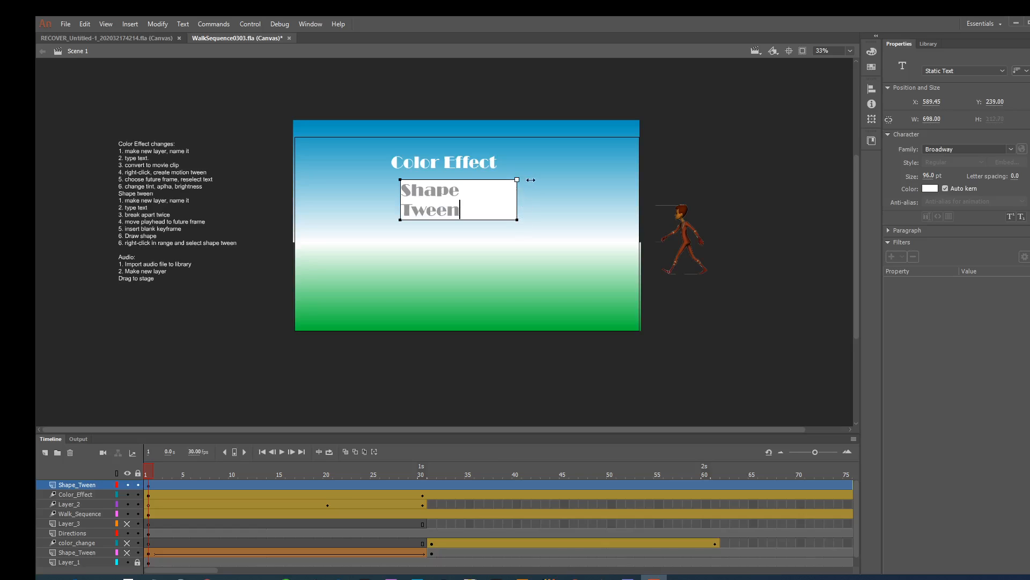
drag(531, 180, 545, 180)
key(v)
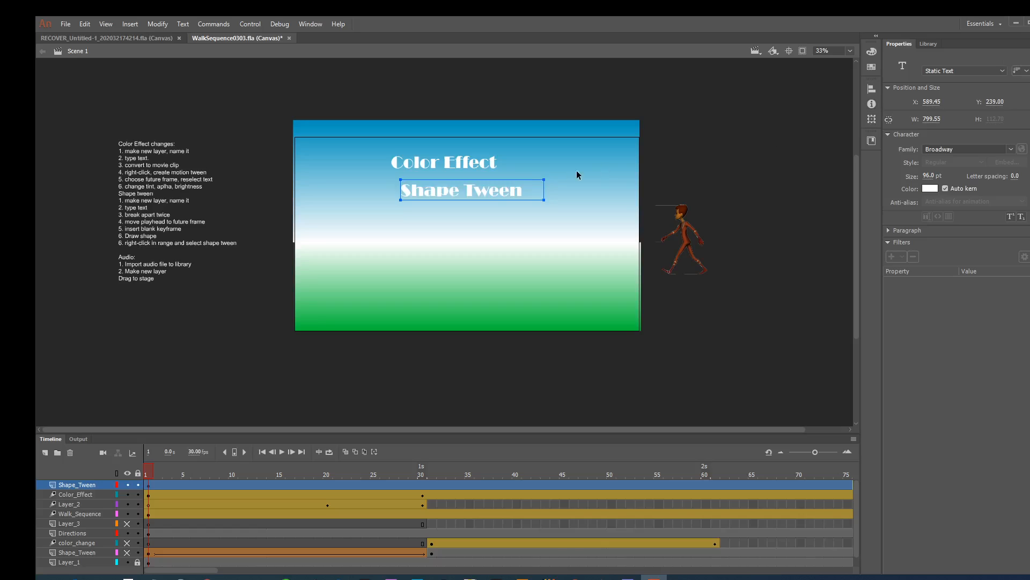
drag(480, 195, 465, 196)
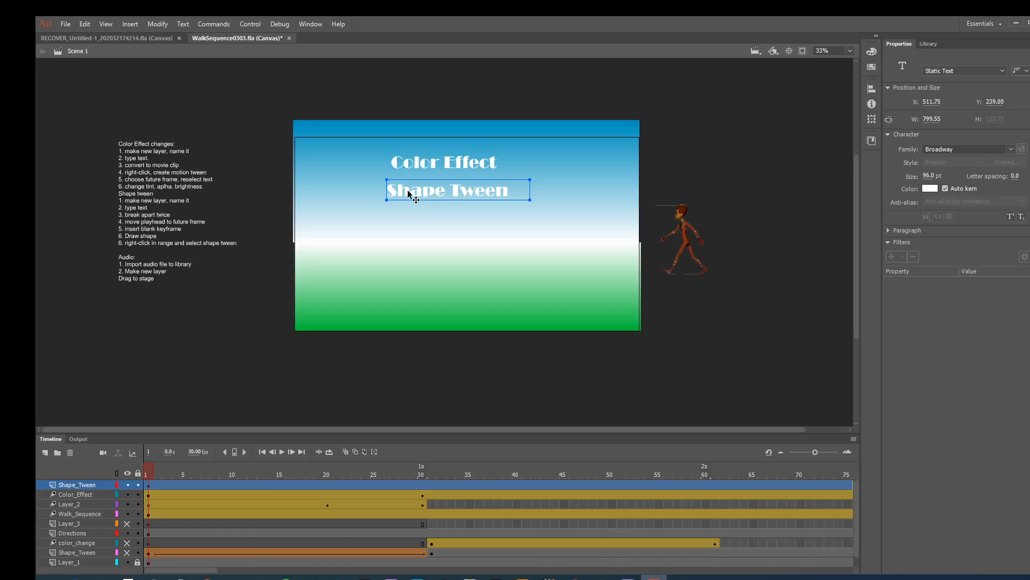
Break the Shape Tween text apart twice, first into letters and then into shapes.
click(164, 23)
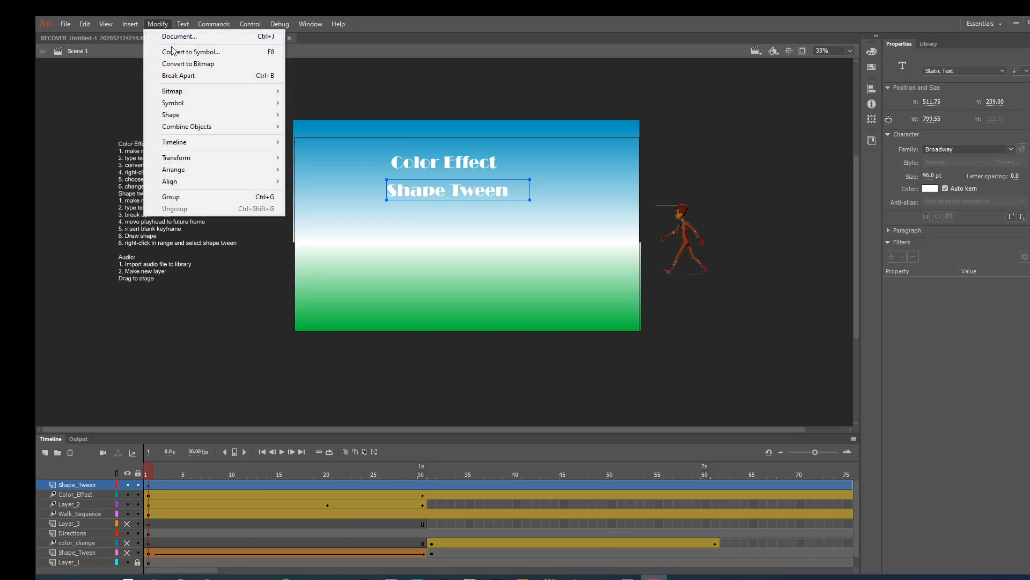
click(176, 75)
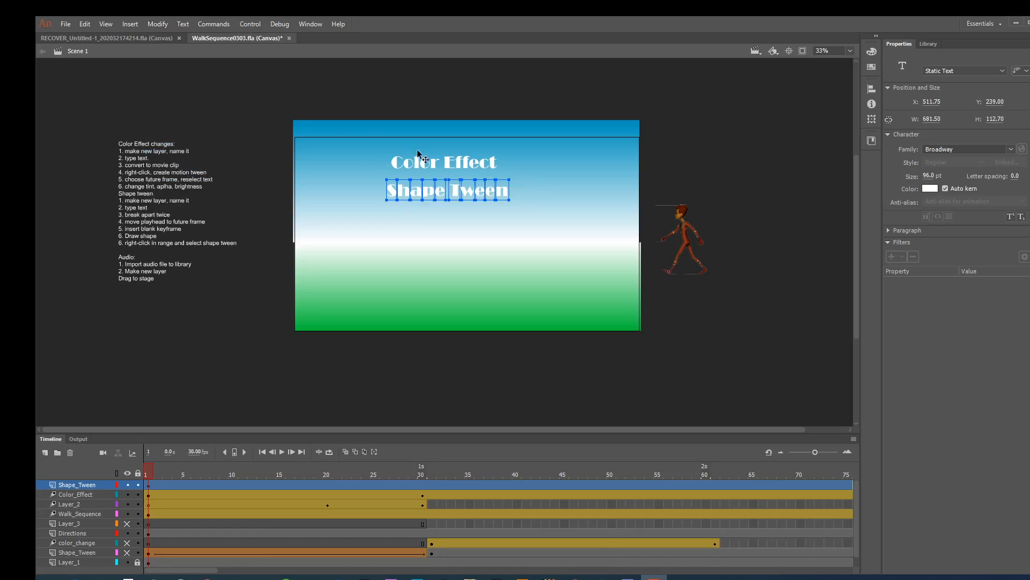
click(157, 25)
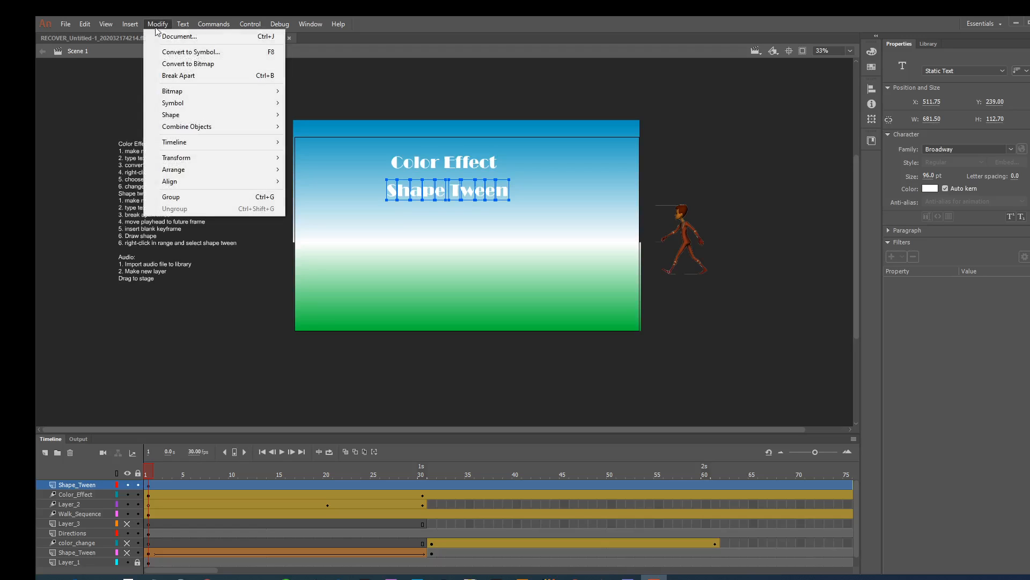
click(165, 75)
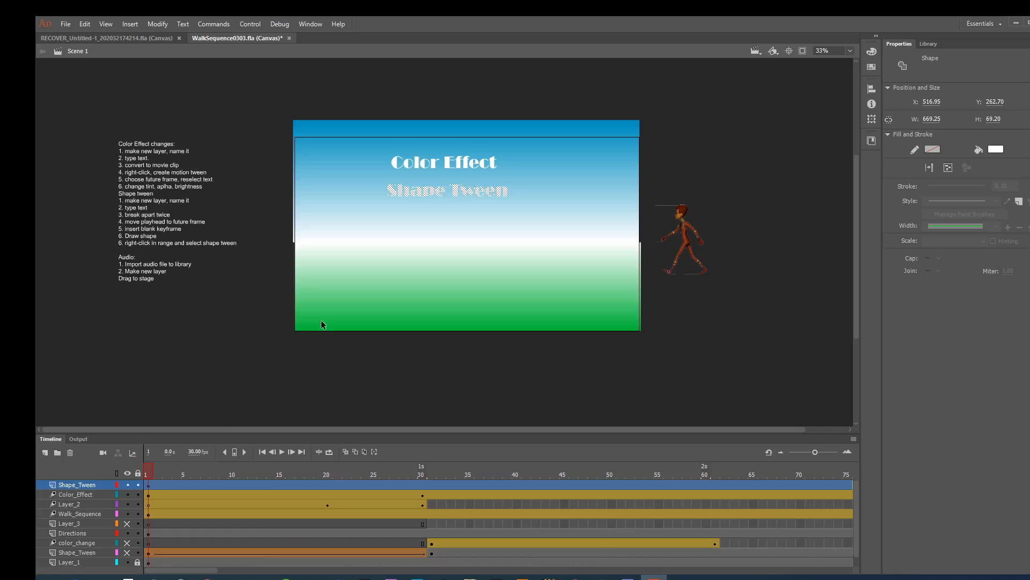
Insert a blank keyframe at frame 30 on the new Shape_Tween layer.
drag(152, 471, 424, 483)
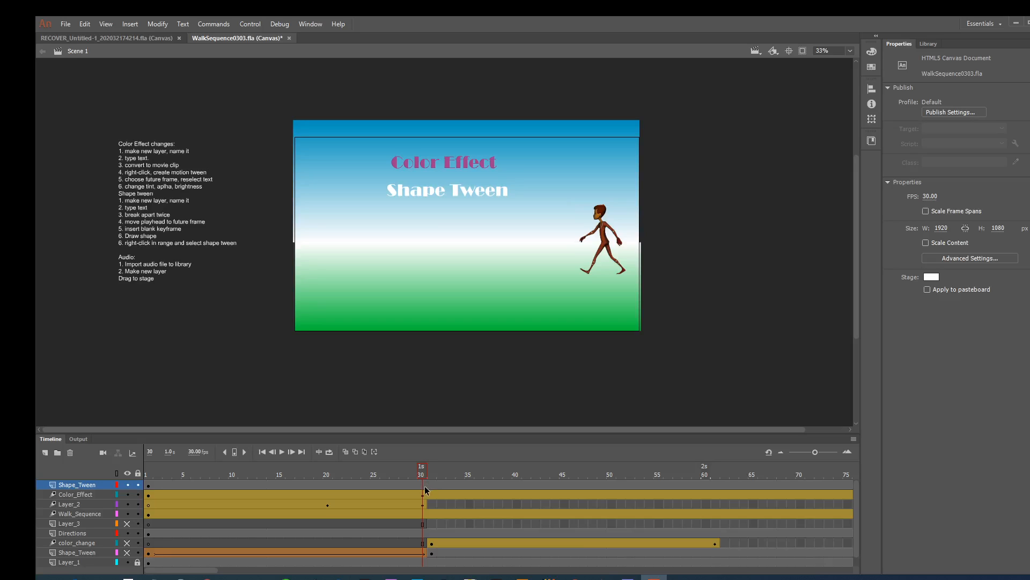
right_click(423, 489)
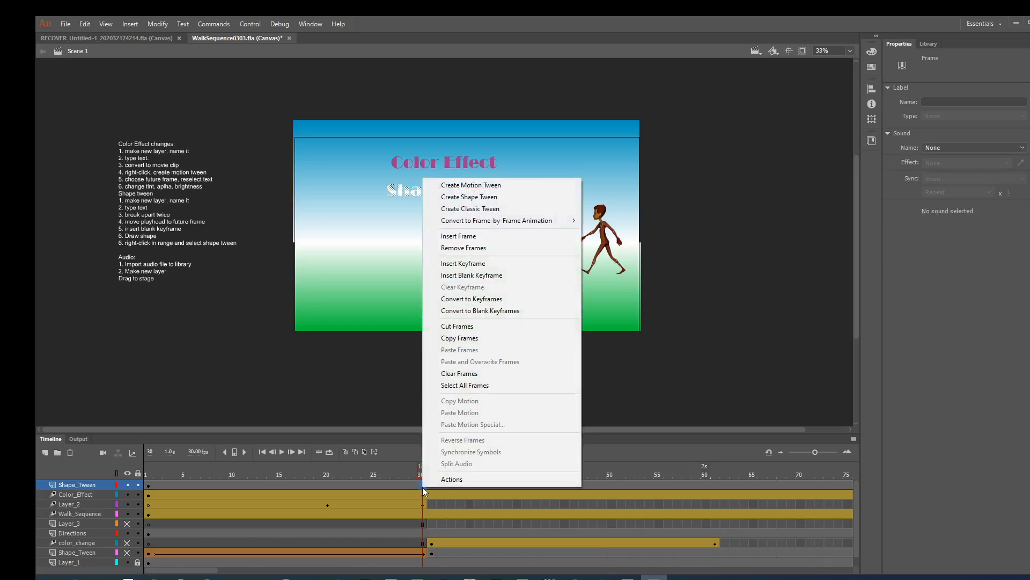
click(464, 277)
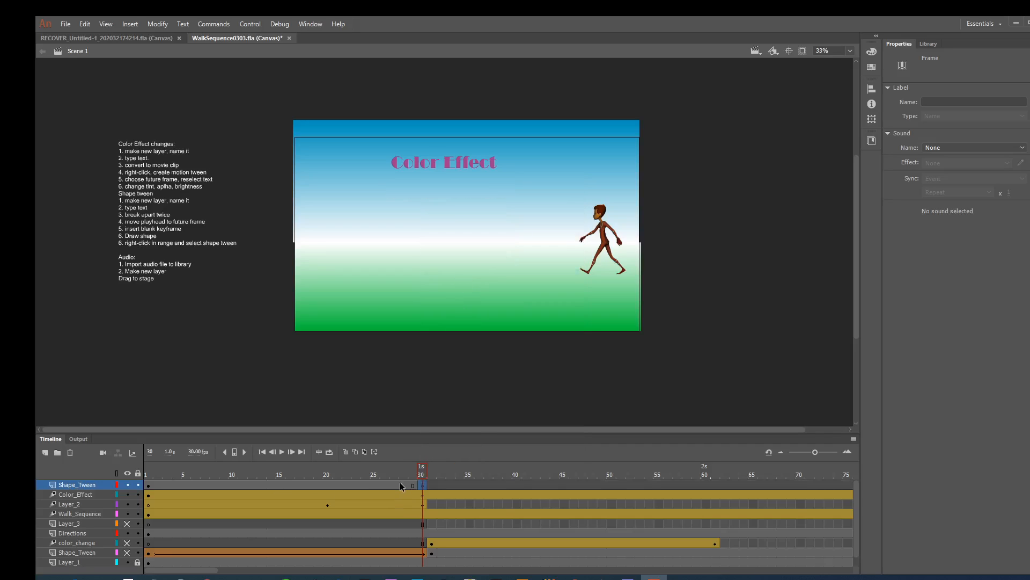
drag(422, 485, 424, 487)
Draw two overlapping white ovals below the Color Effect text as a cloud about 577 by 317 px, and select the merged shape.
key(o)
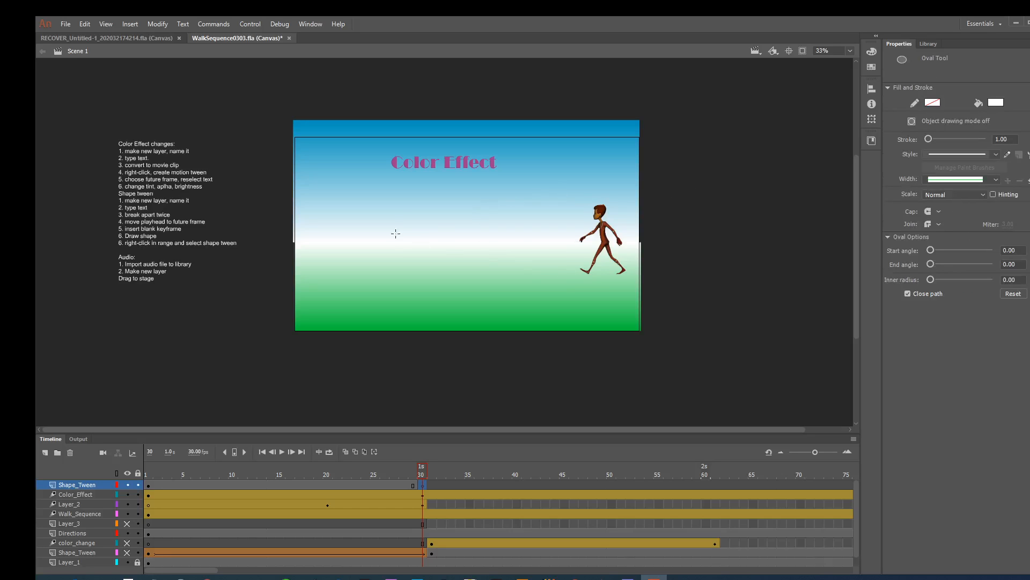
drag(406, 206, 505, 251)
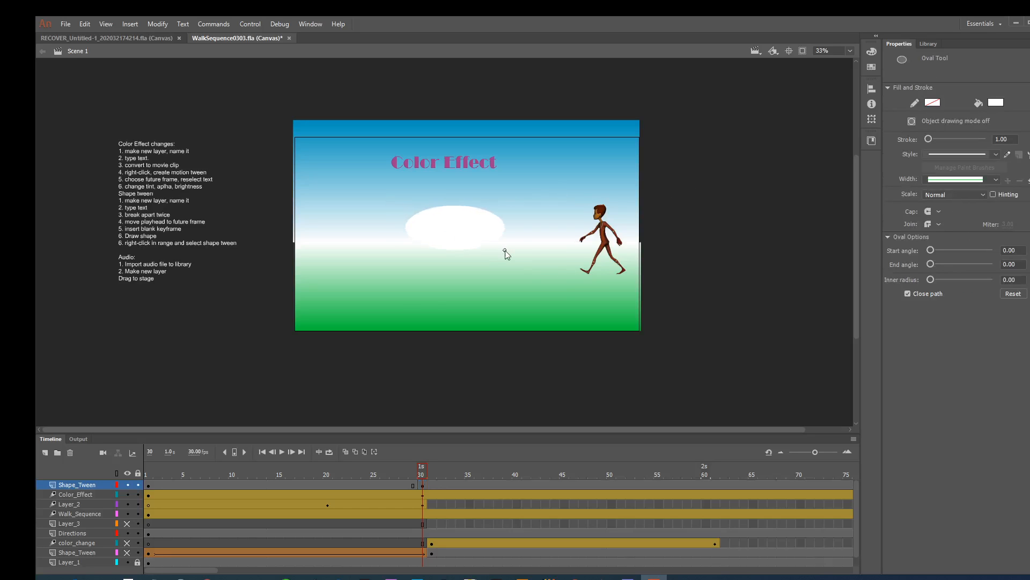
drag(402, 192, 485, 227)
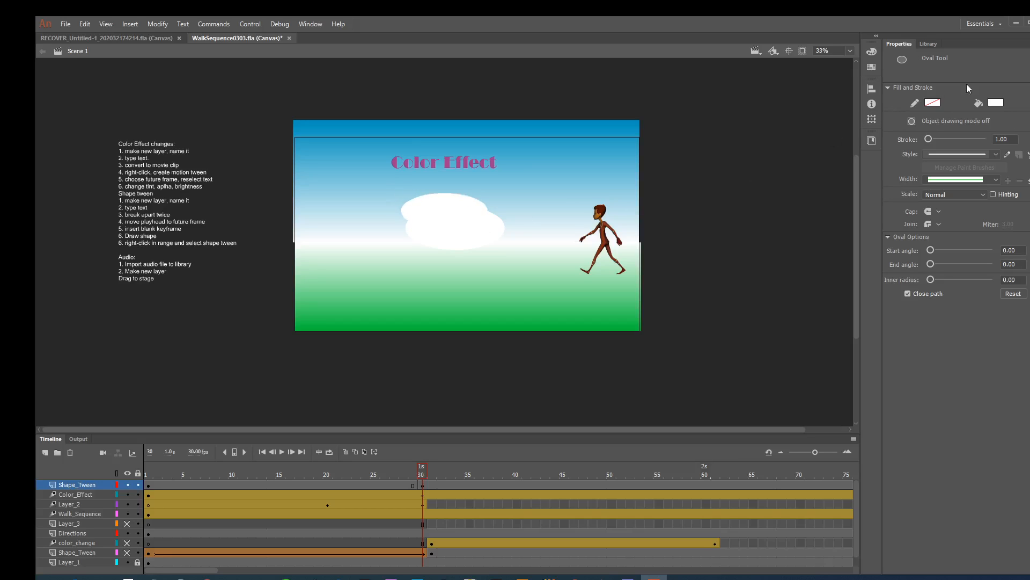
key(v)
click(476, 226)
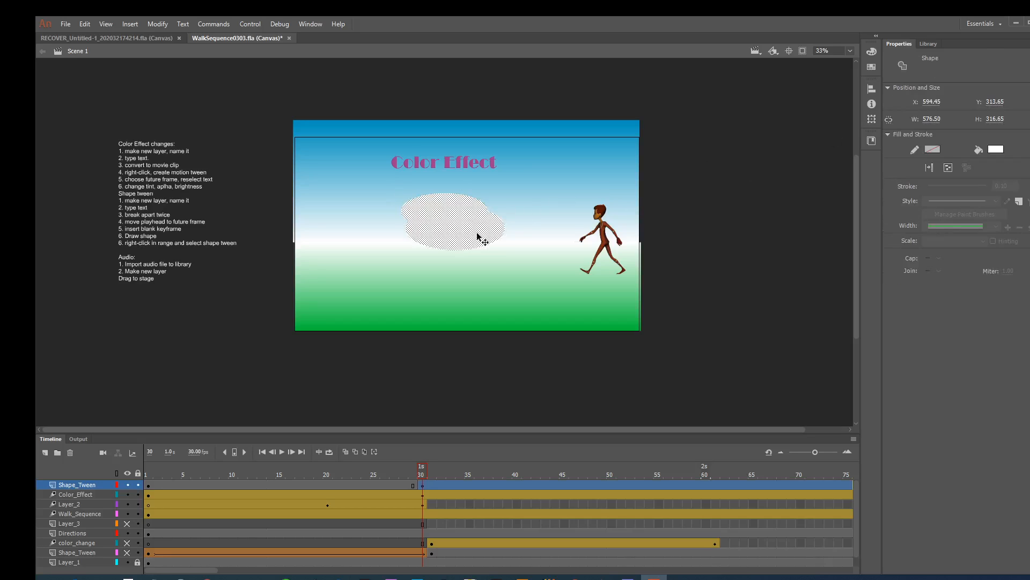
Move the cloud to about X 693, Y 270, and create a shape tween from the Shape Tween text to it between frames 1 and 30.
drag(455, 230, 473, 223)
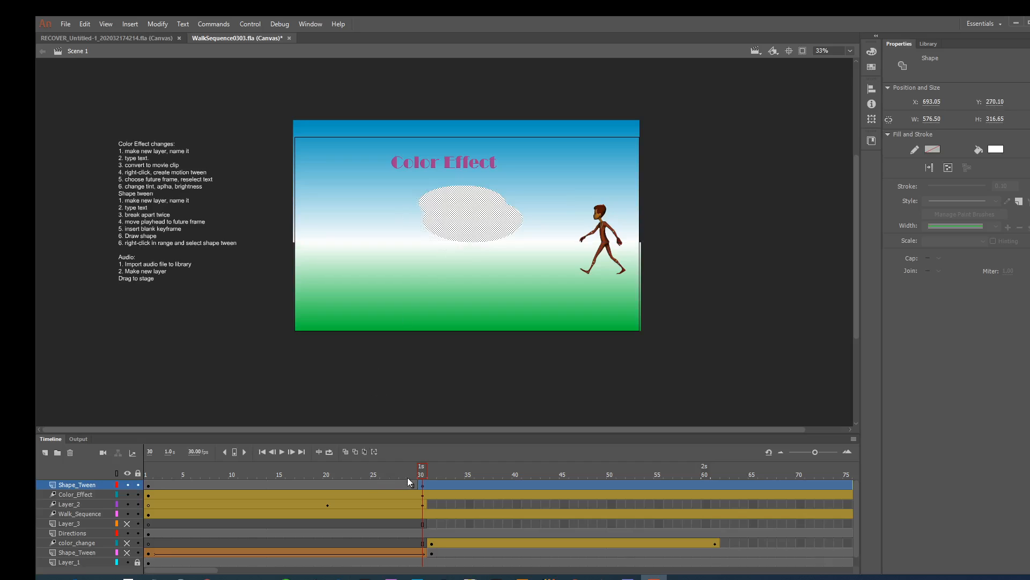
drag(421, 471, 382, 472)
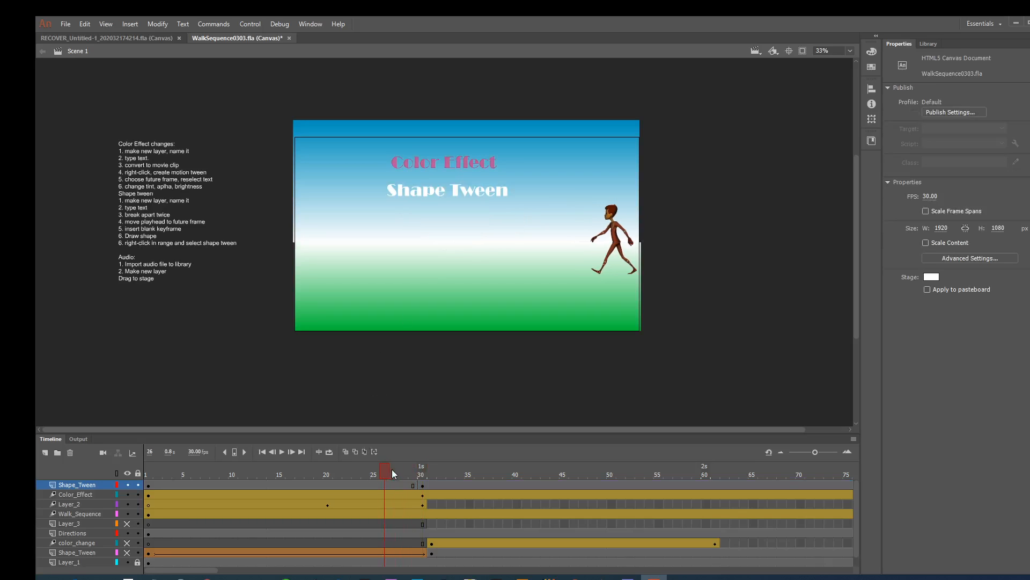
click(302, 486)
right_click(319, 485)
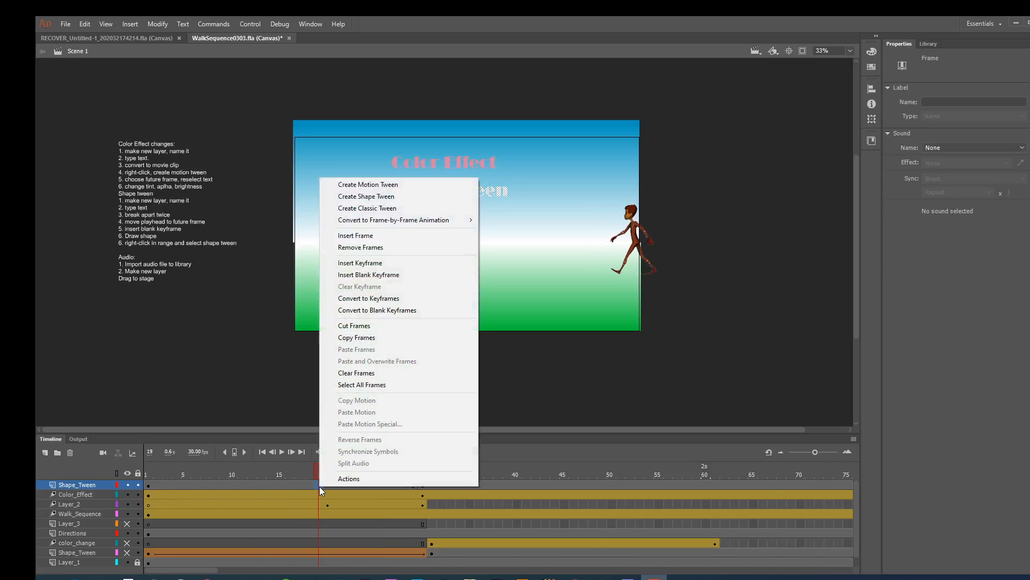
click(376, 197)
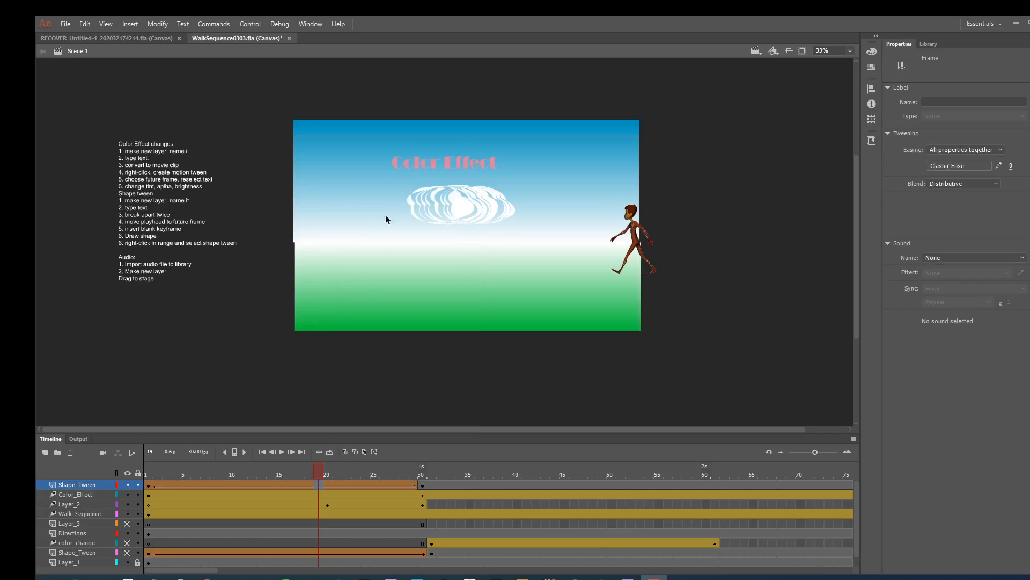
drag(317, 465, 138, 474)
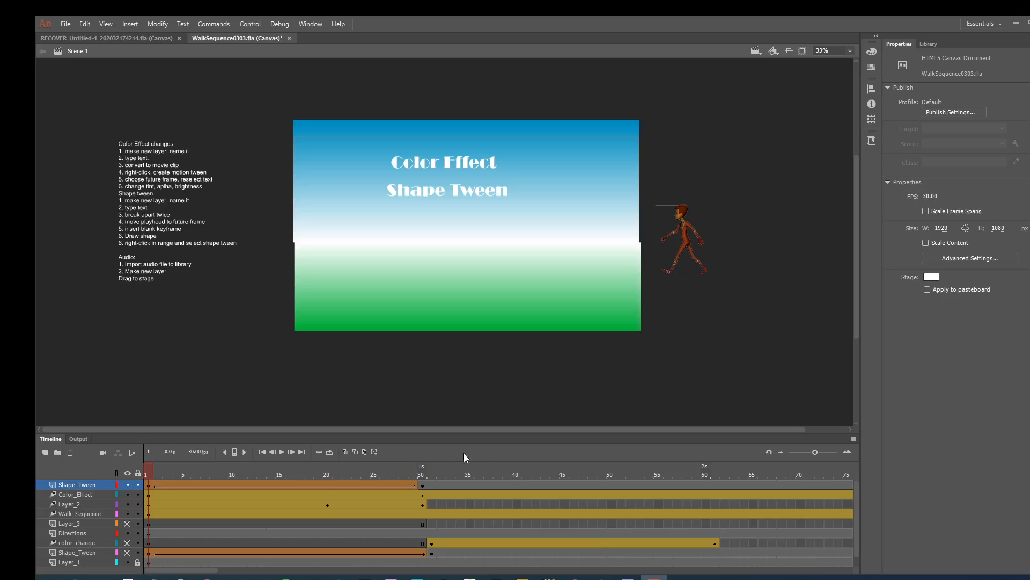
Add a new layer above the new Shape_Tween layer at frame 1 and name it Audio.
mouse_move(151, 471)
mouse_down()
mouse_move(420, 476)
mouse_move(147, 475)
mouse_up()
click(46, 452)
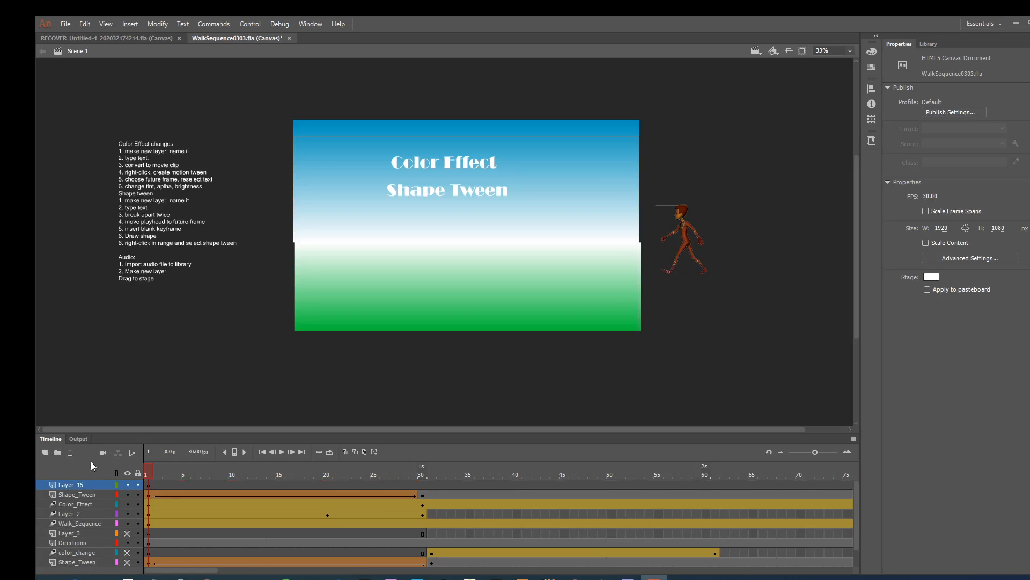
double_click(73, 484)
text(Audio)
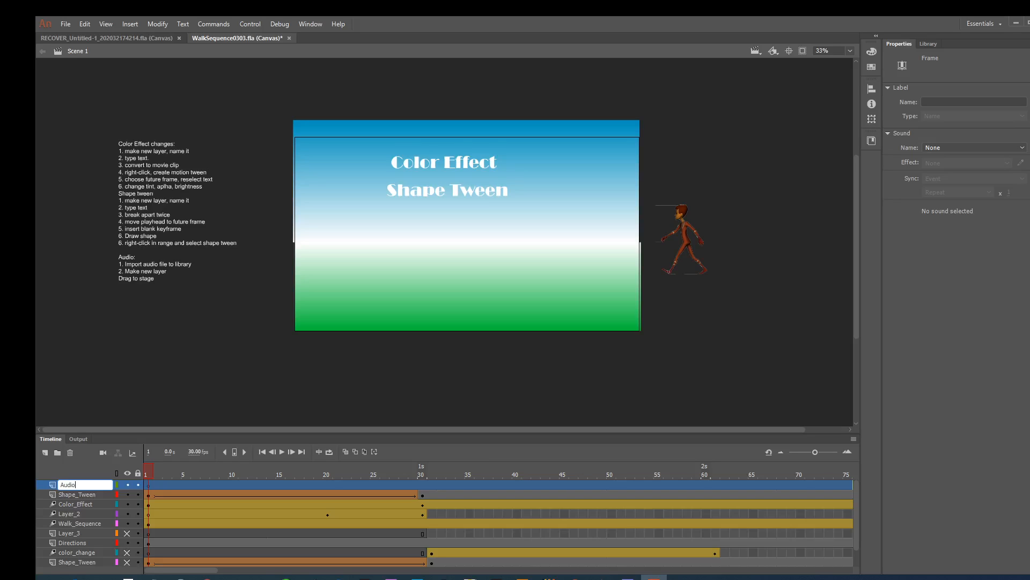
key(Return)
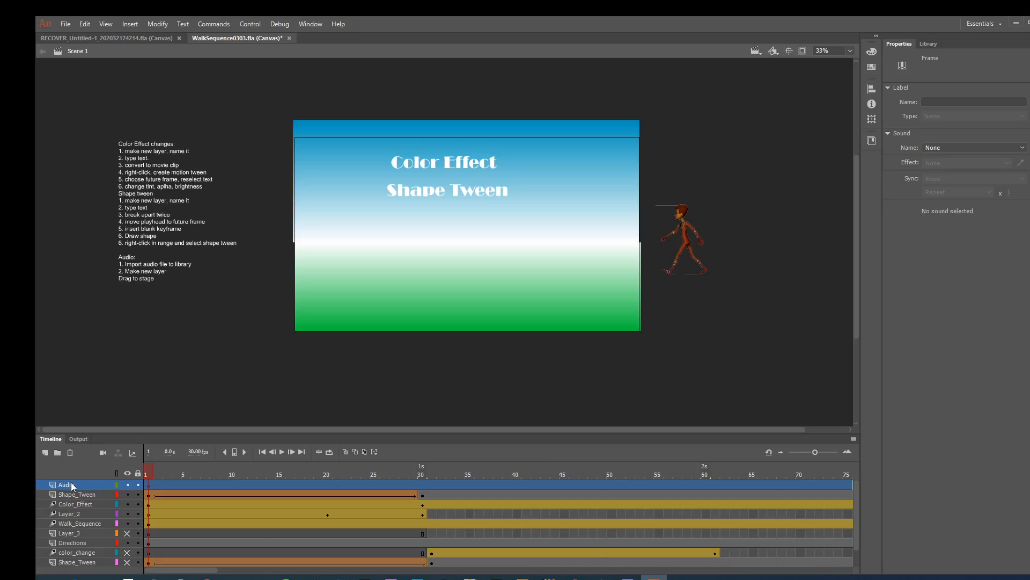
Place the sound Gates To Adis.wav from the library onto the stage in the Audio layer at frame 1.
click(927, 44)
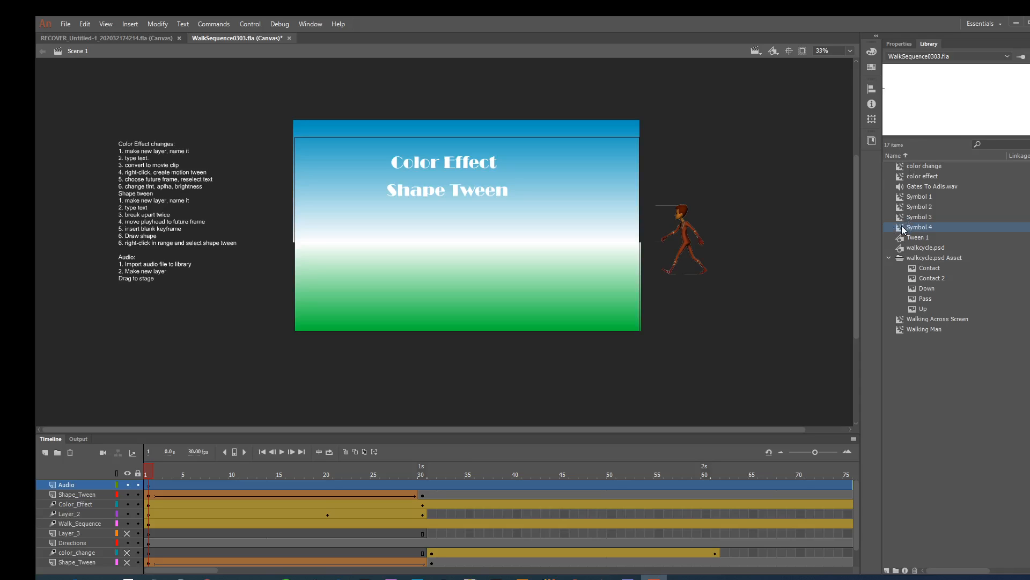
click(900, 186)
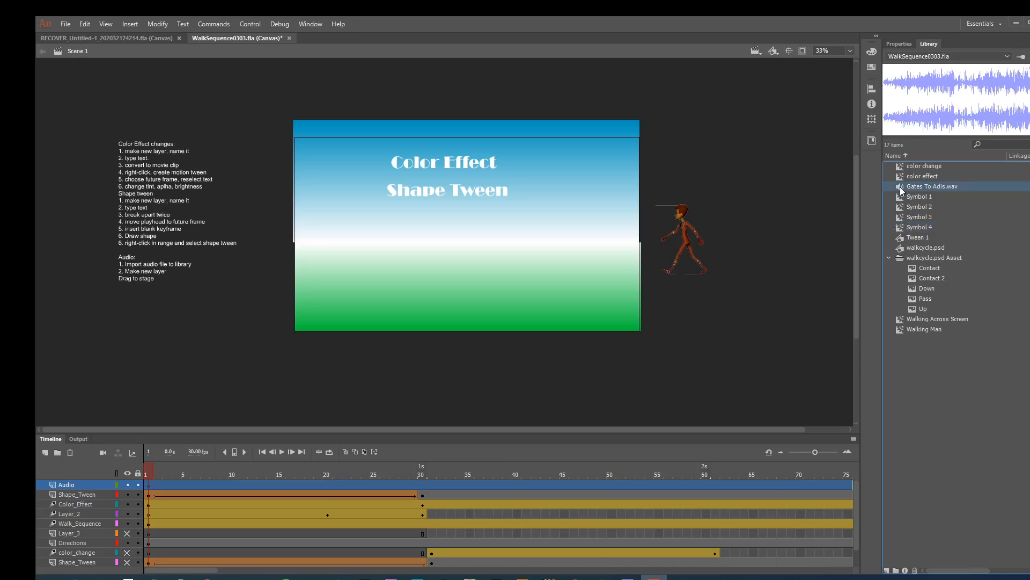
drag(900, 186, 619, 249)
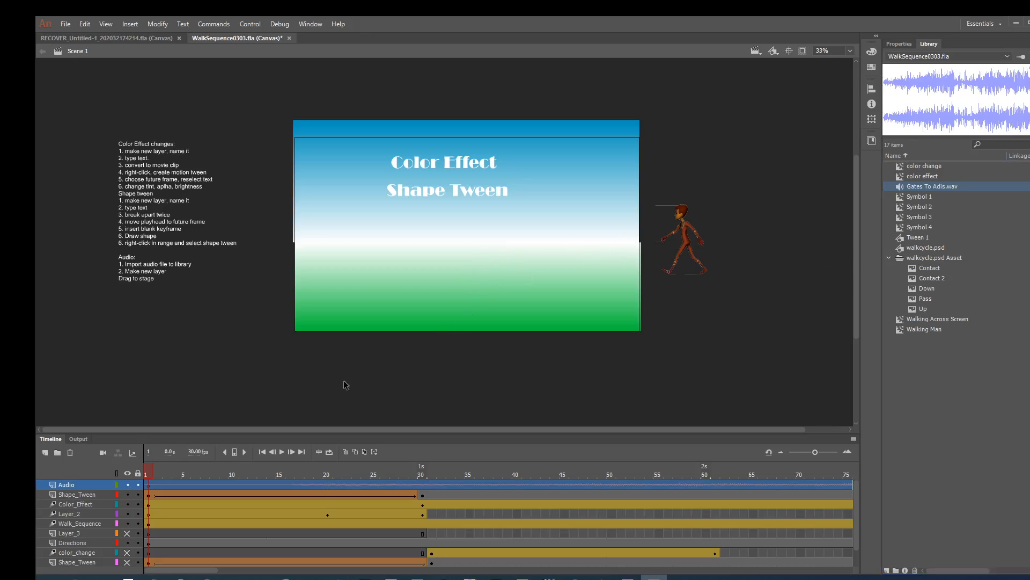
Examine the audio waveform's extent along the timeline, play the animation to its end, and test the movie.
click(422, 571)
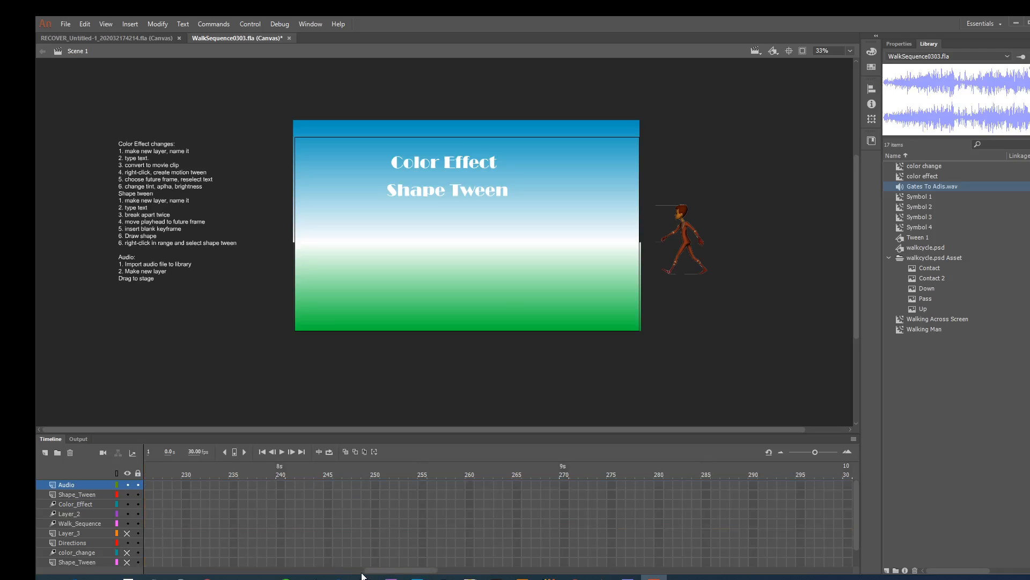
drag(363, 573, 204, 556)
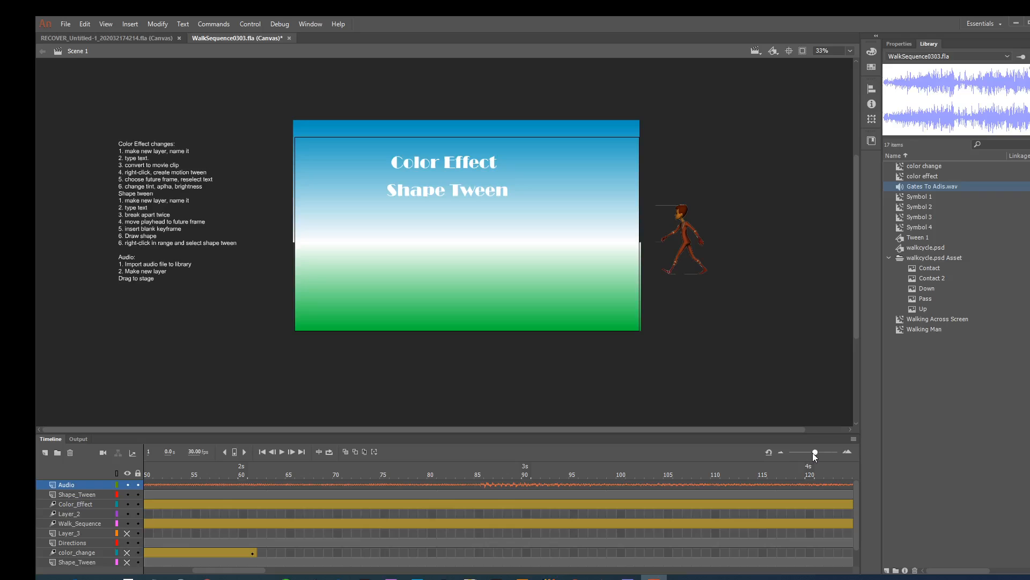
drag(813, 452, 794, 451)
drag(804, 452, 806, 452)
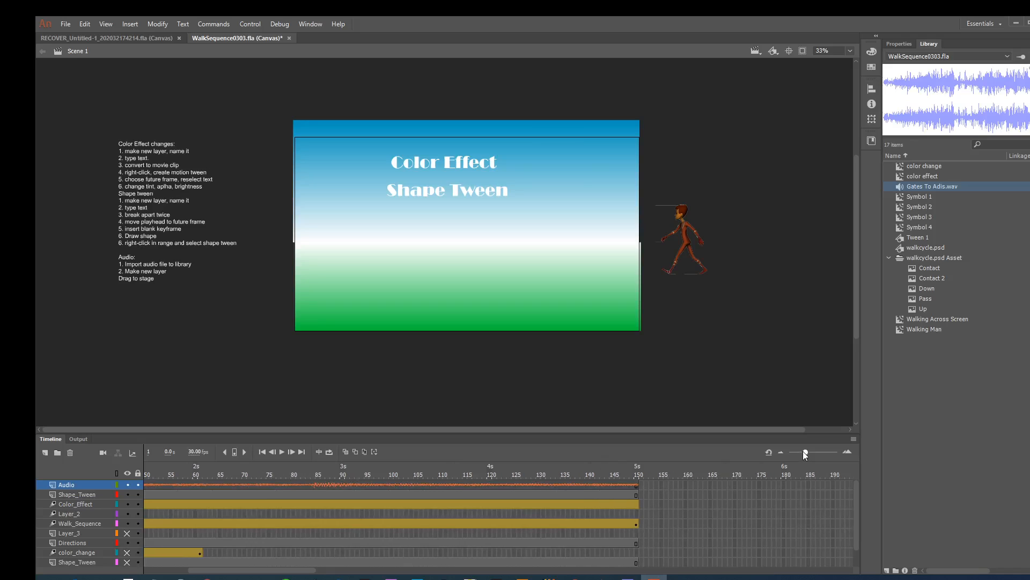
click(282, 453)
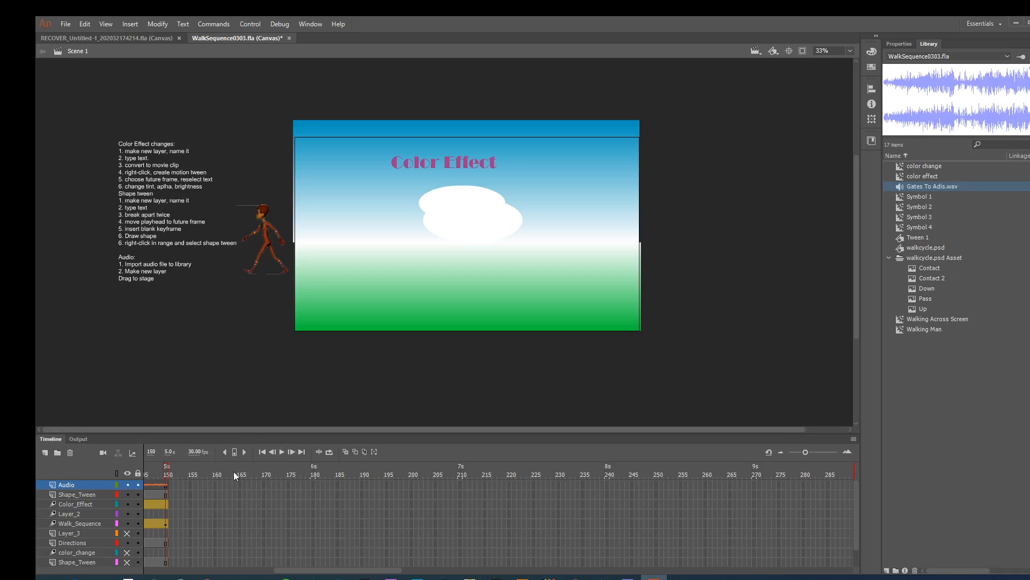
click(272, 572)
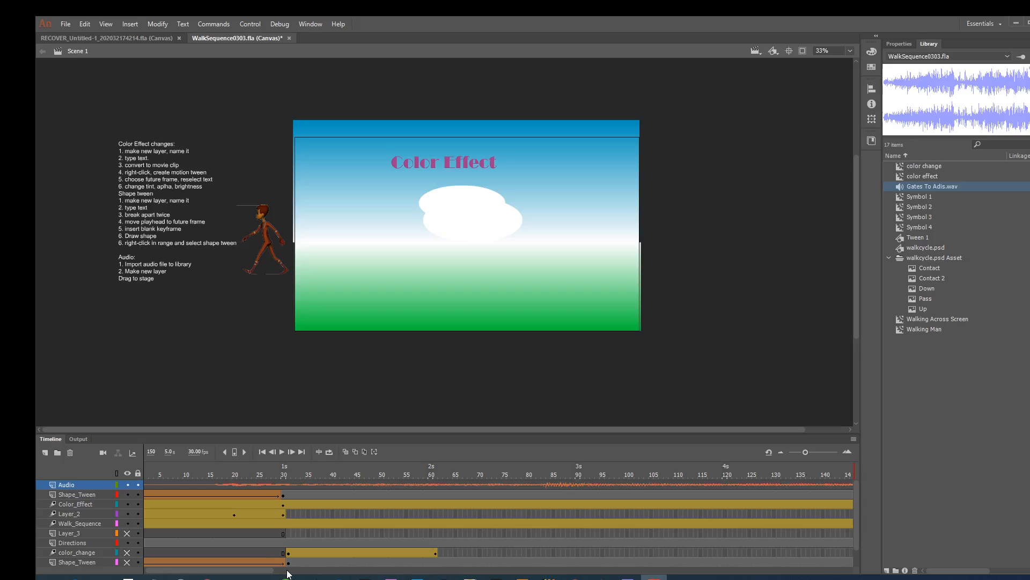
key(ctrl+Return)
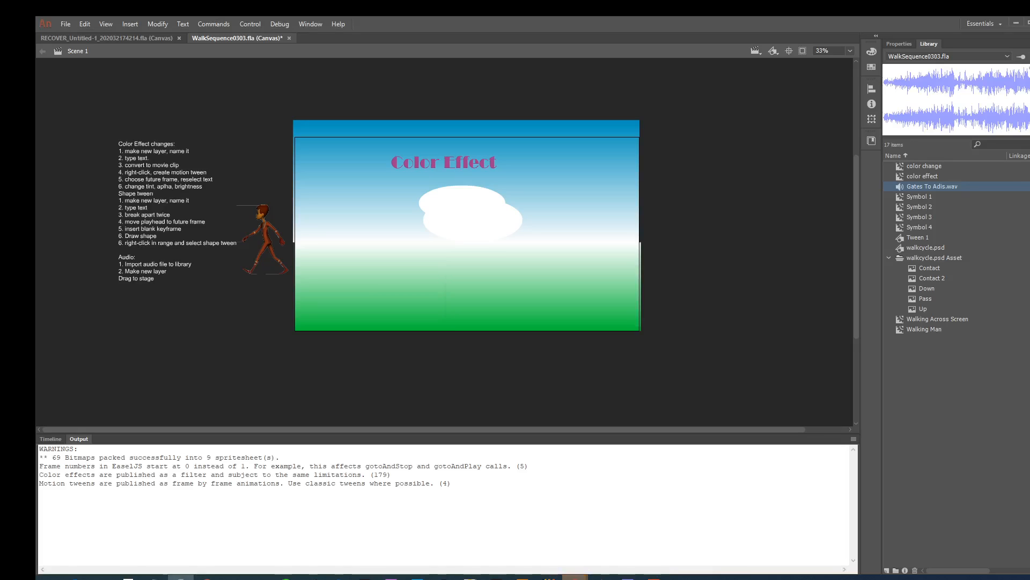
Save the document and export the animation as a 1920 by 1080 px WalkSequence0303 video with conversion in Adobe Media Encoder.
click(64, 24)
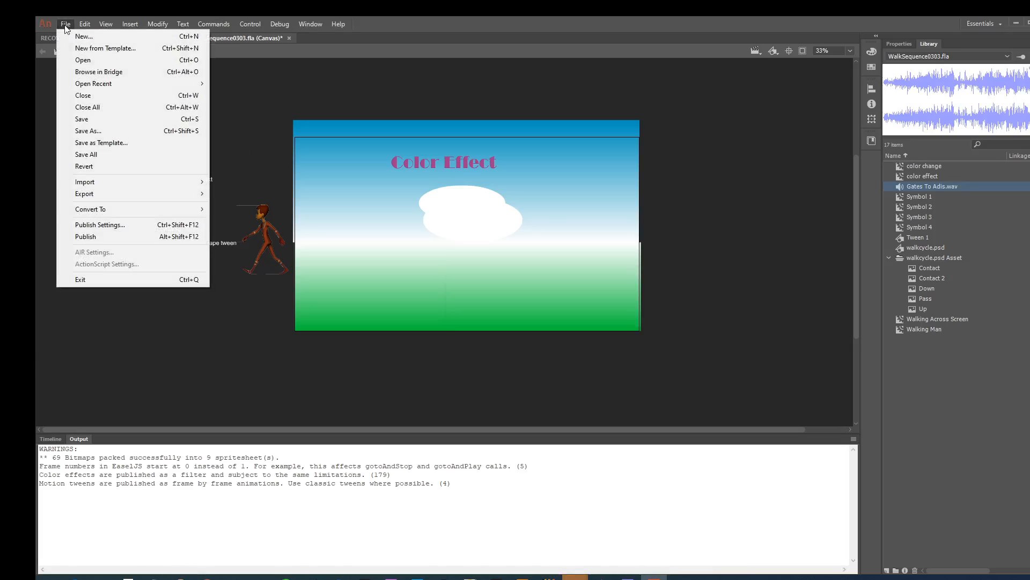
click(81, 119)
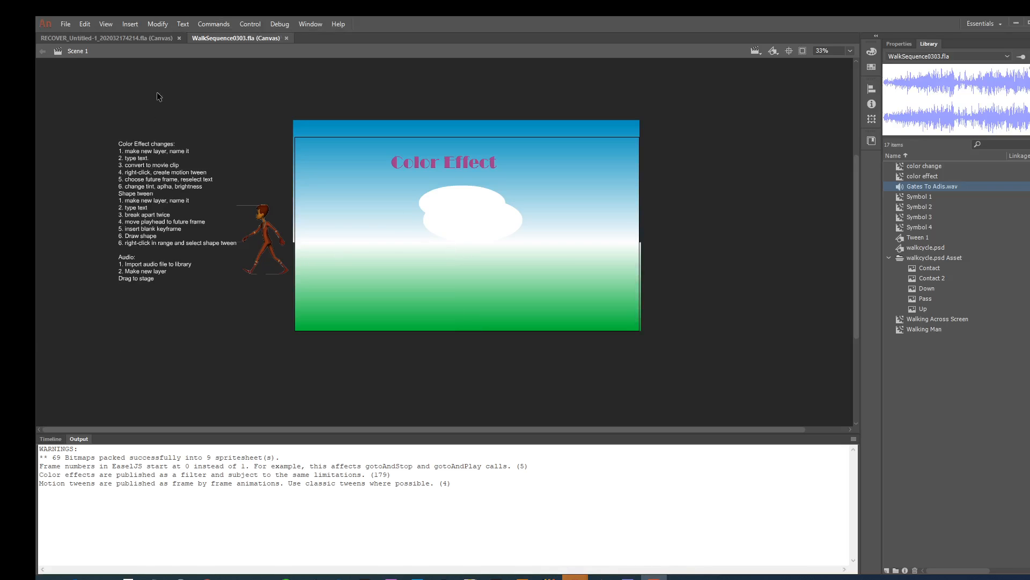
click(66, 24)
mouse_move(134, 194)
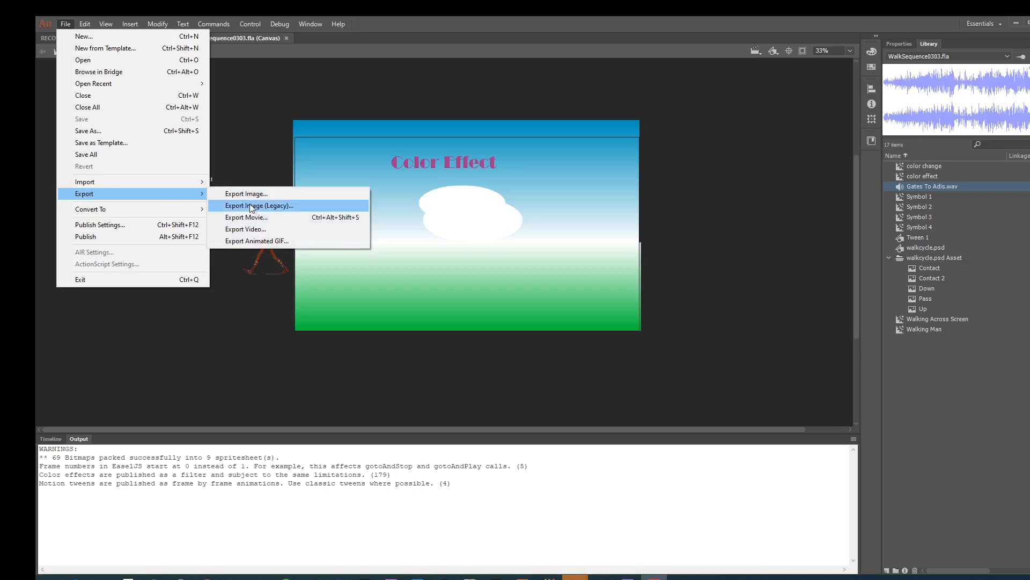
click(241, 228)
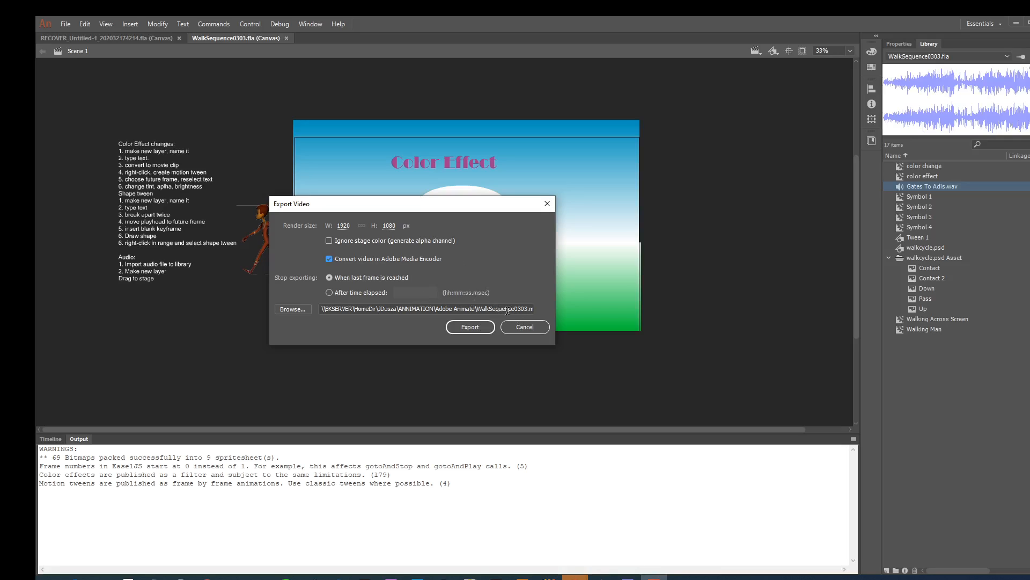
click(479, 328)
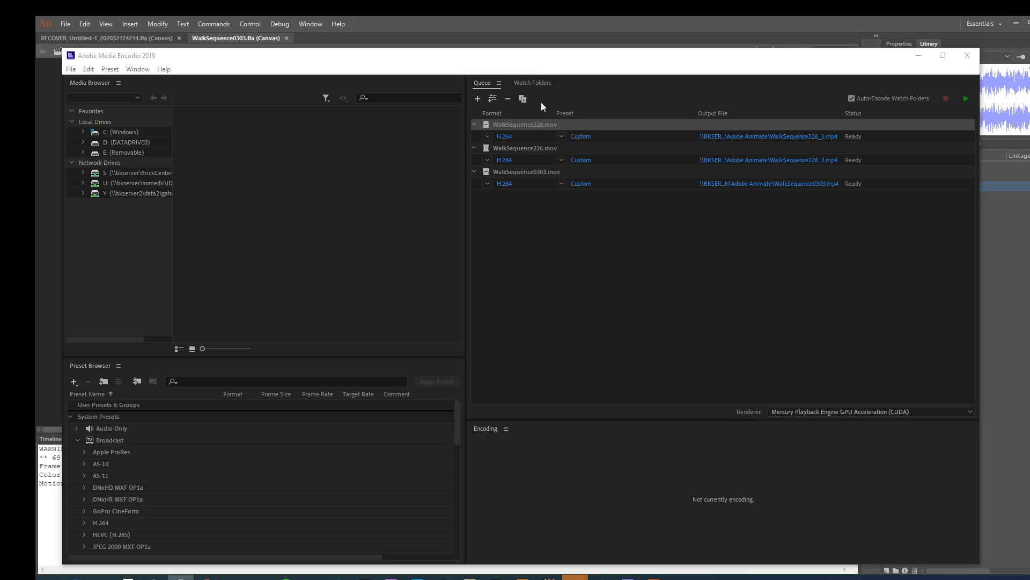
In Adobe Media Encoder, remove both WalkSequence226.mov items from the queue, suppressing further removal prompts, and start encoding WalkSequence0303.mov as H.264.
click(507, 98)
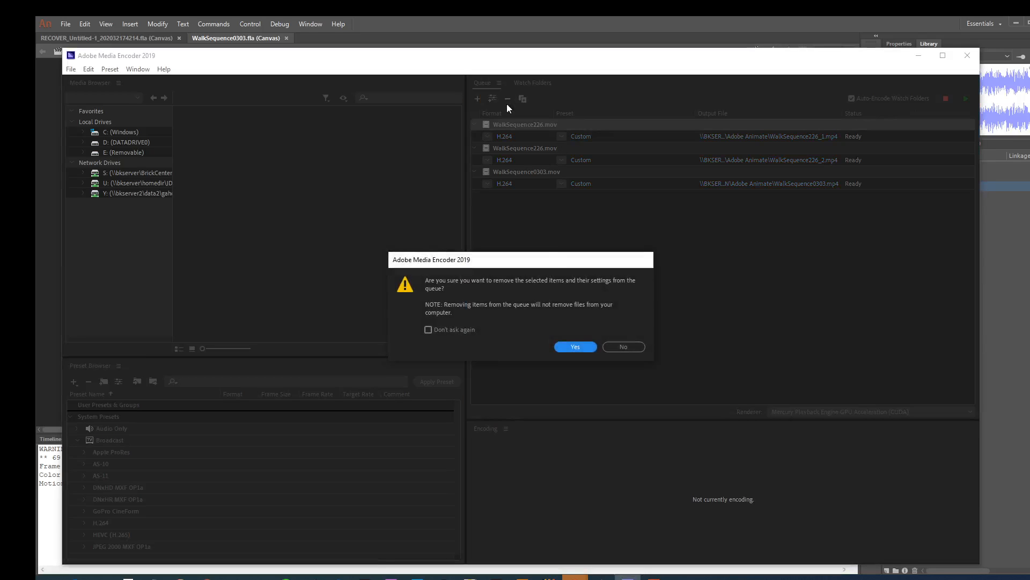
click(458, 329)
click(575, 346)
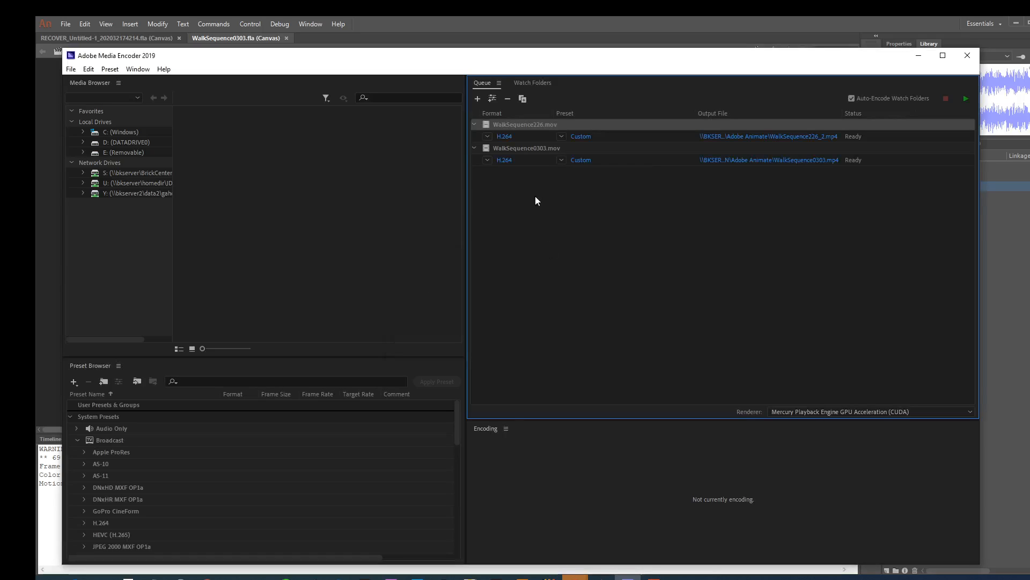
click(507, 99)
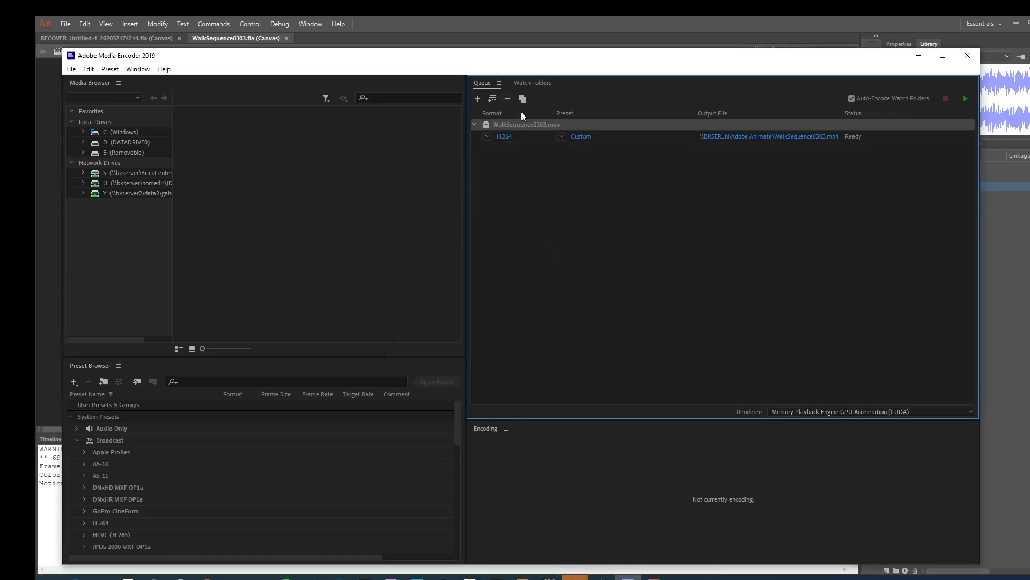
click(967, 98)
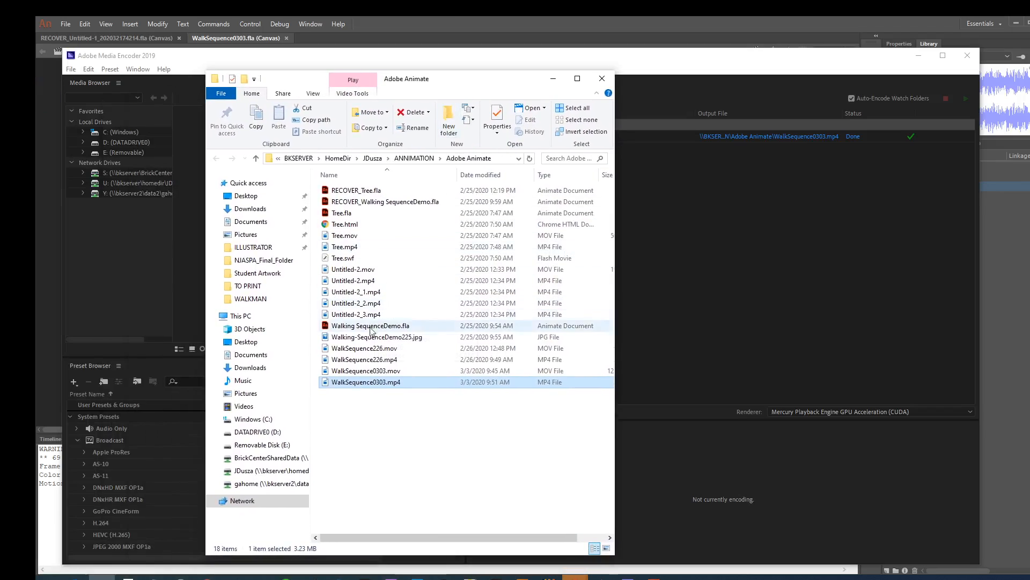
Play the exported WalkSequence0303.mp4 from the Adobe Animate output folder and check the player's volume.
double_click(356, 382)
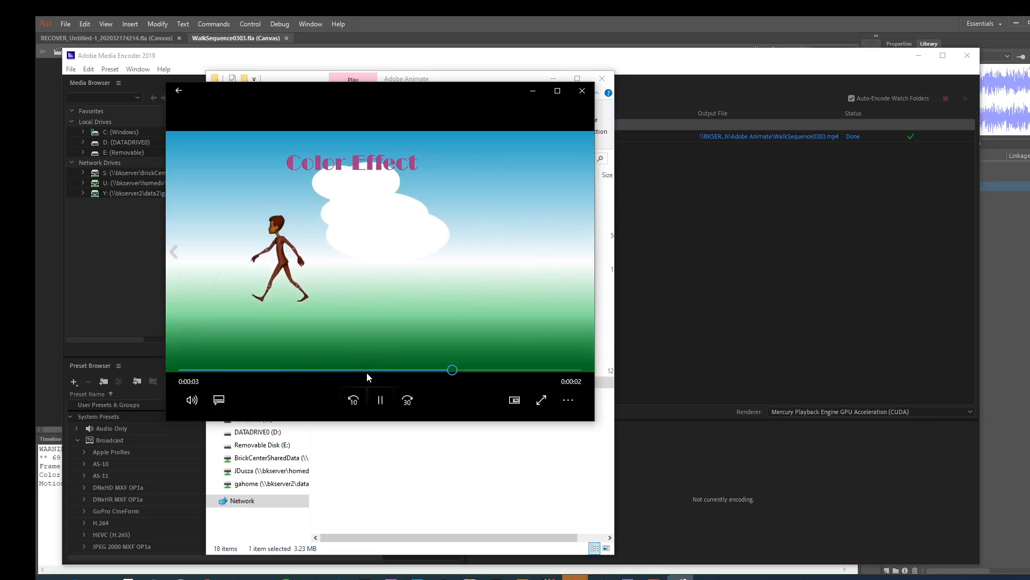
click(191, 399)
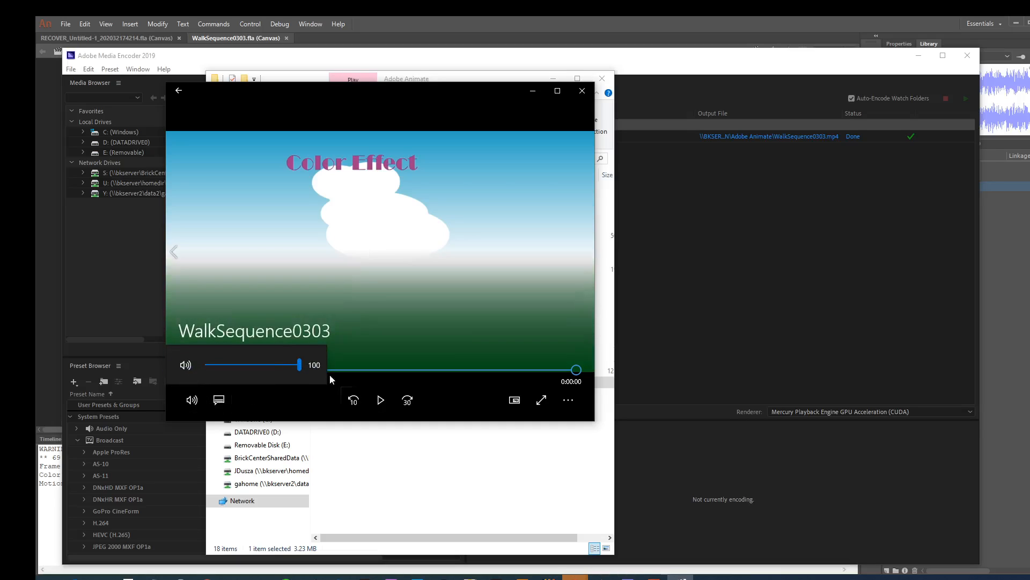